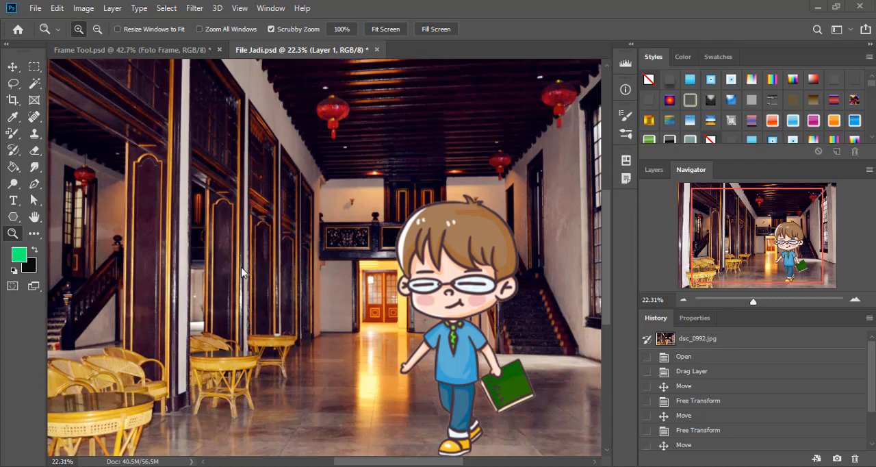
# - Bring up the Frame Tool.psd document and save its changes to the existing file
pyautogui.click(169, 55)
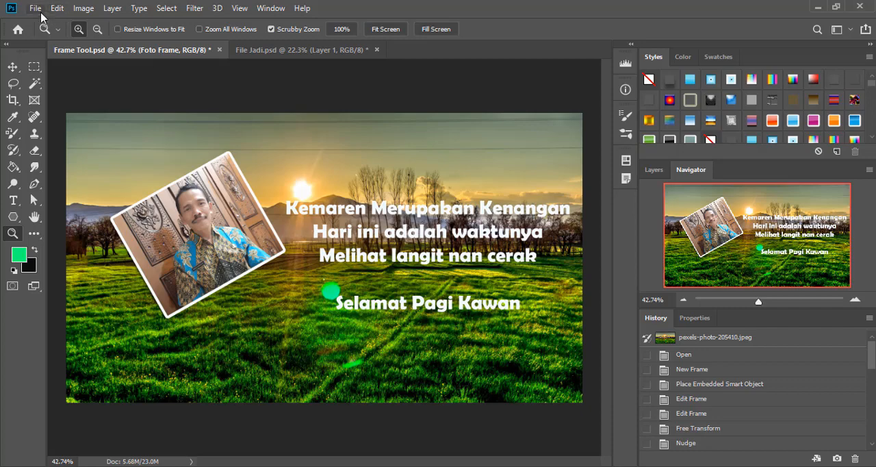
pyautogui.click(35, 8)
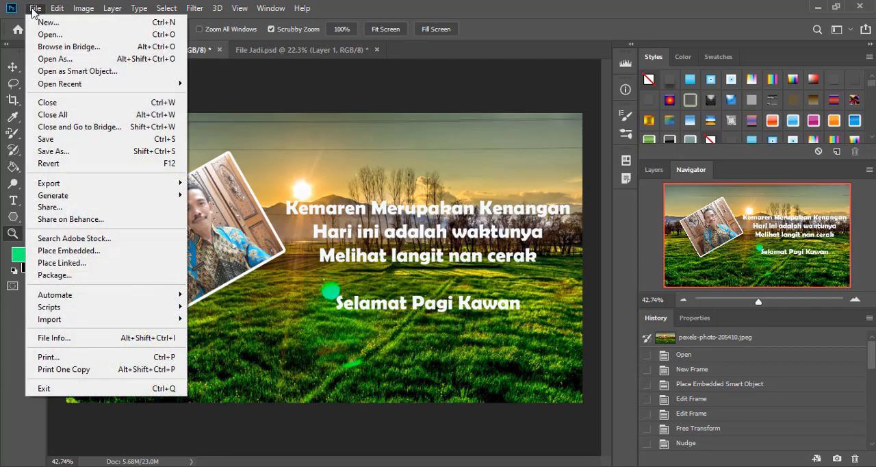
pyautogui.click(49, 139)
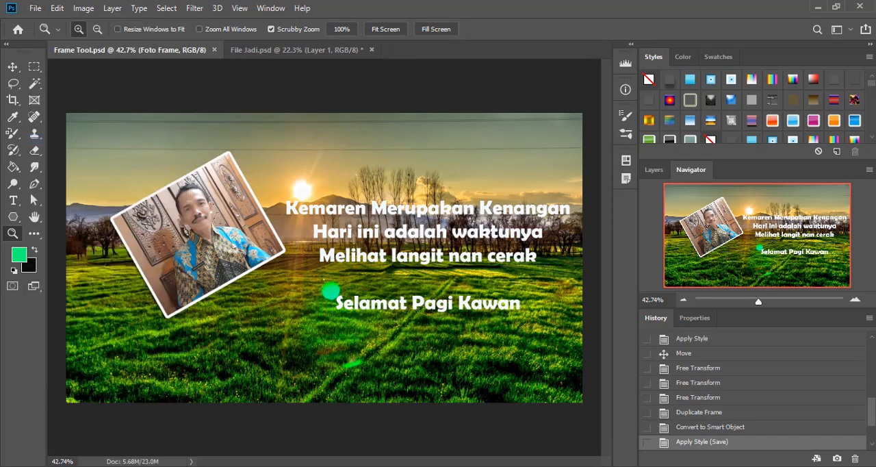
# - Switch to File Explorer and open the Cara Menyimpan File folder inside Rekam on drive E
pyautogui.click(299, 466)
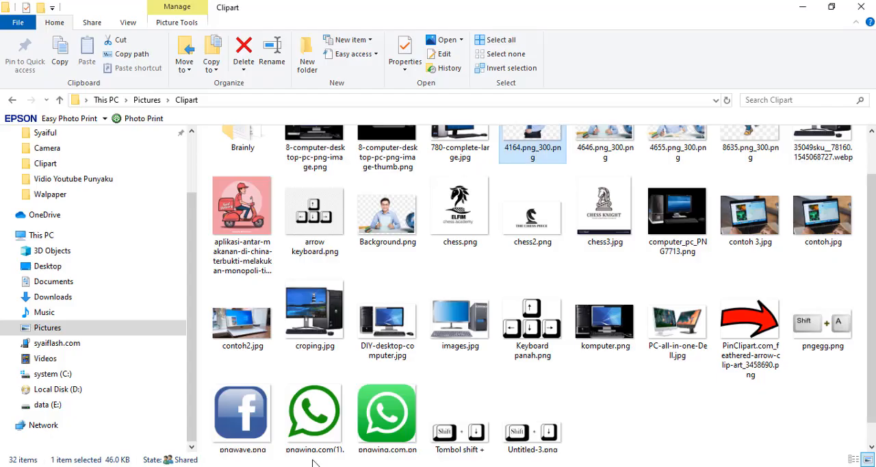
pyautogui.click(49, 405)
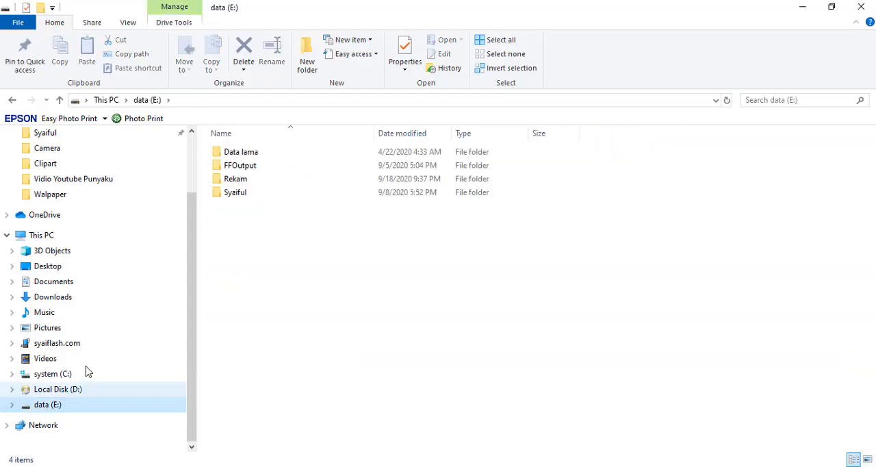
pyautogui.doubleClick(261, 183)
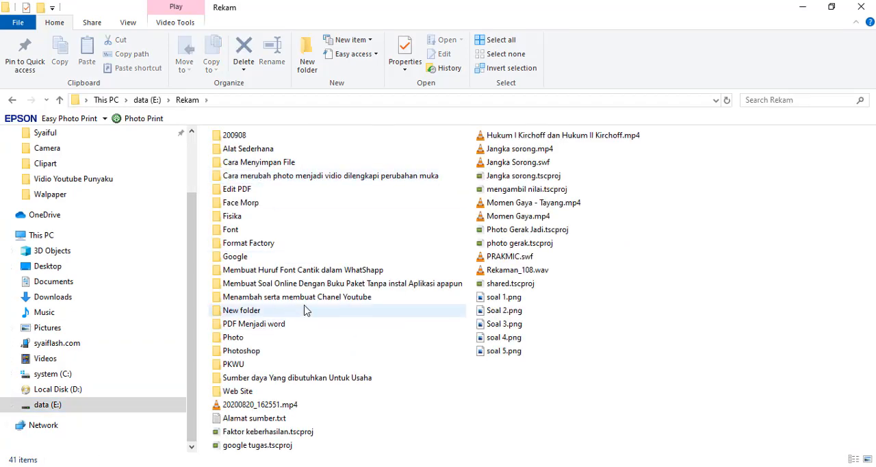
pyautogui.doubleClick(297, 162)
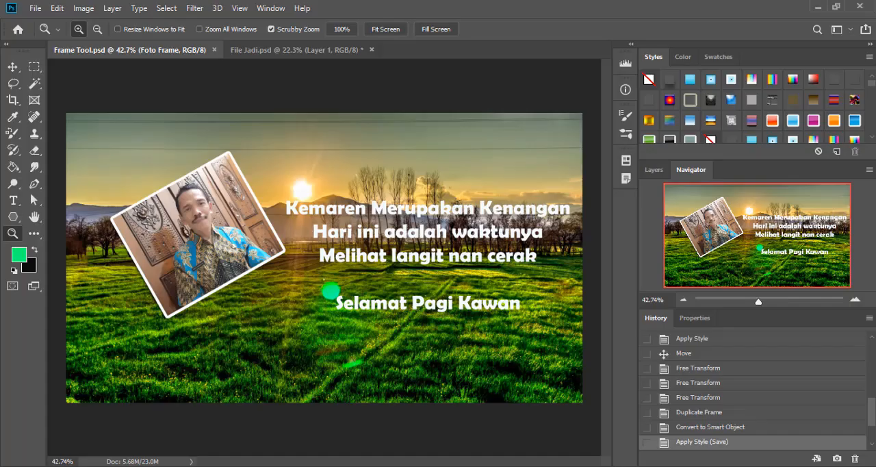
# - Save the Frame Tool document under the new name File 1 in Photoshop format, in E: > Rekam > Cara Menyimpan File
pyautogui.click(35, 8)
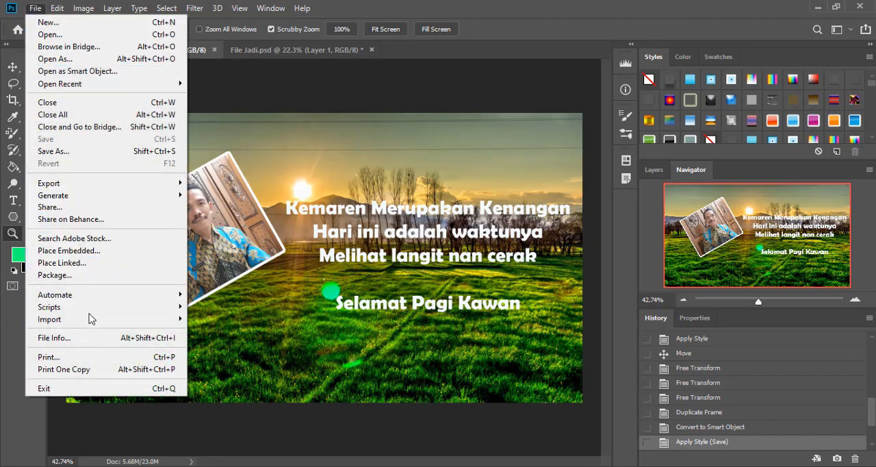
pyautogui.click(95, 152)
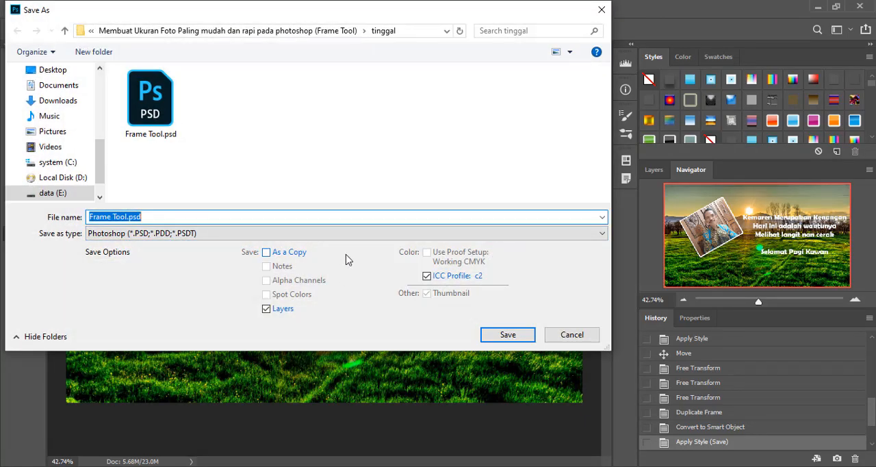
pyautogui.click(59, 193)
pyautogui.doubleClick(166, 121)
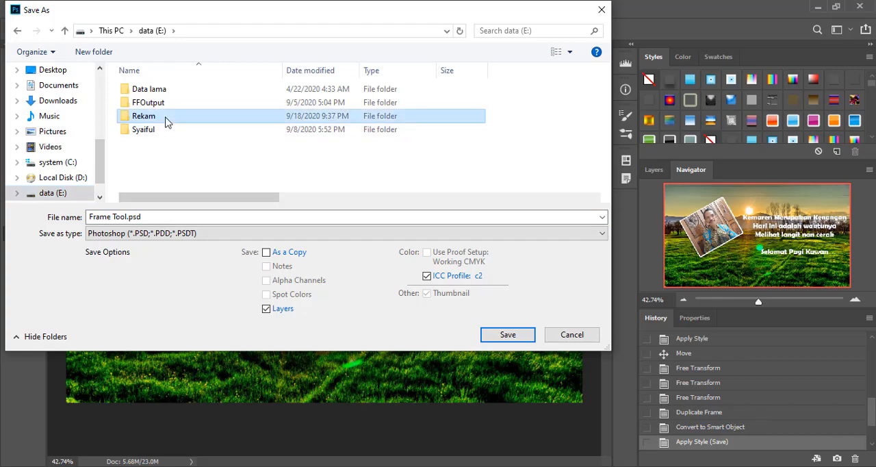
pyautogui.doubleClick(212, 101)
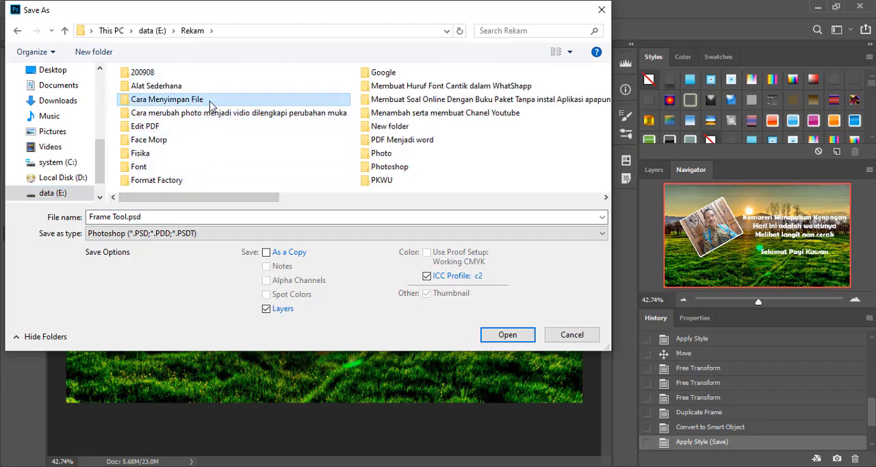
pyautogui.click(201, 217)
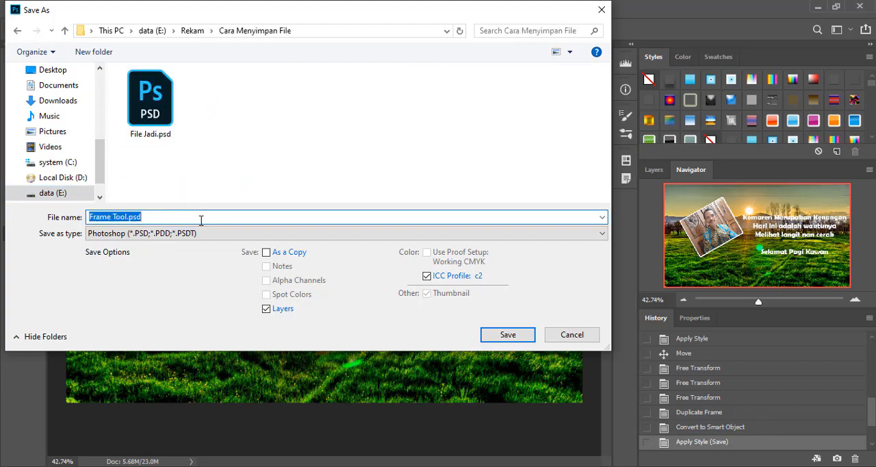
pyautogui.write('F')
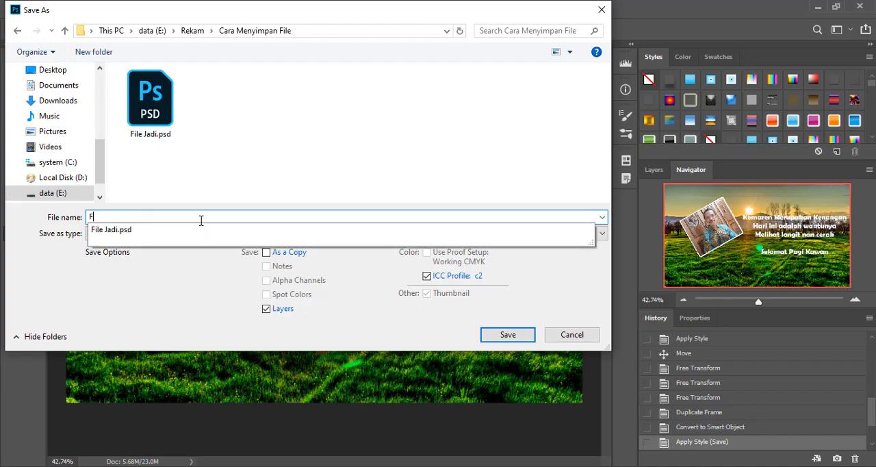
pyautogui.write('ile 1')
pyautogui.click(513, 334)
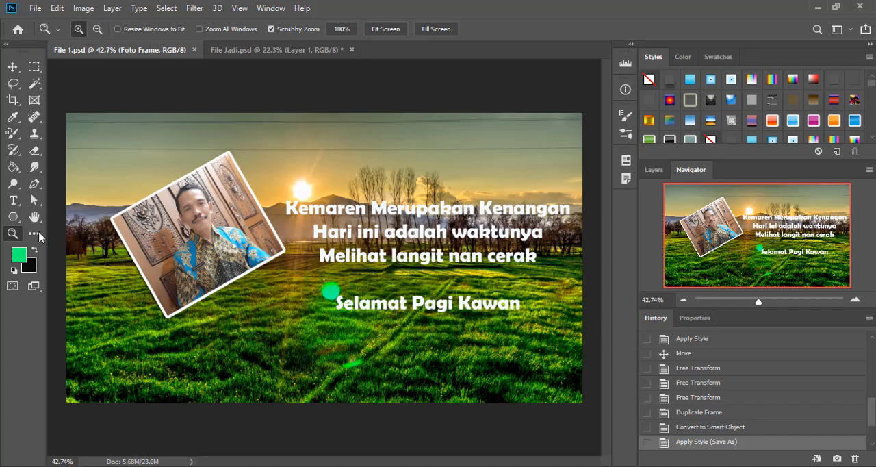
# - Enter the quote text layer with the Type tool and commit it, stepping back in the history and restoring the Edit Type Layer state
pyautogui.press('t')
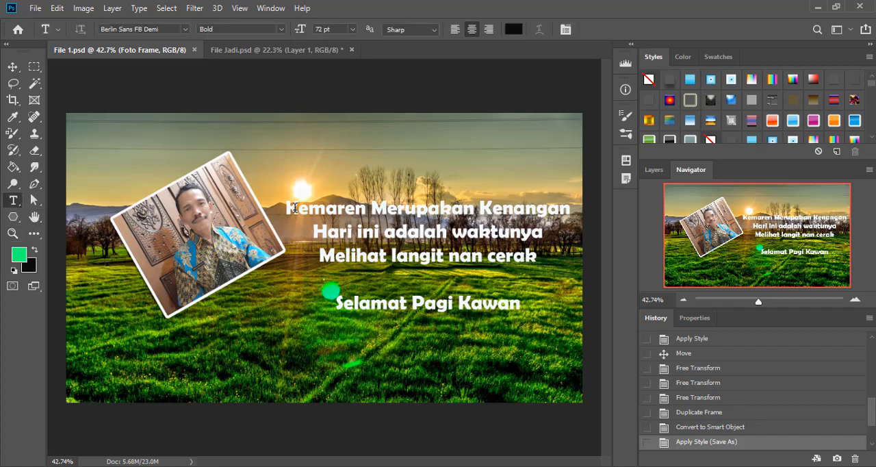
pyautogui.moveTo(296, 208); pyautogui.dragTo(464, 253)
pyautogui.click(461, 254)
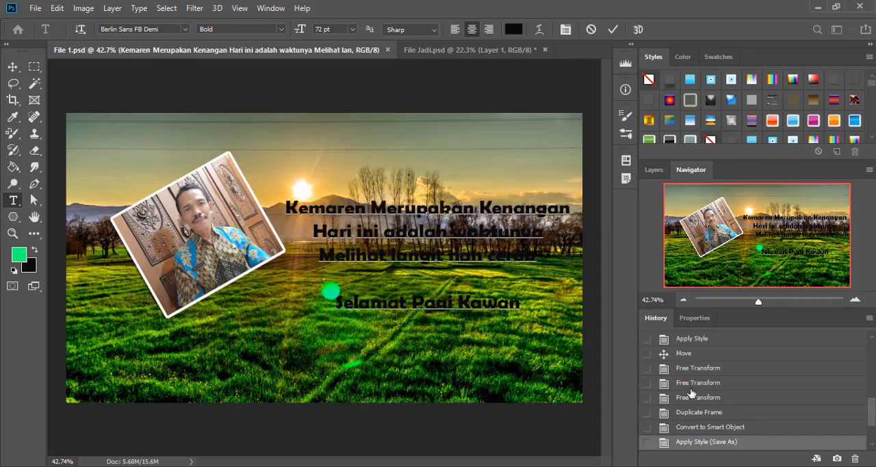
pyautogui.click(705, 440)
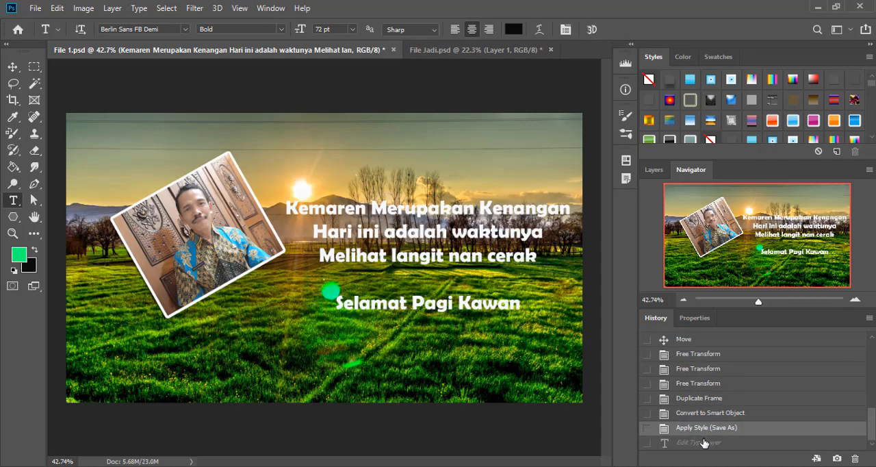
pyautogui.click(705, 442)
# - Examine the file formats offered for saving File 1 under another type, and leave without saving
pyautogui.click(33, 8)
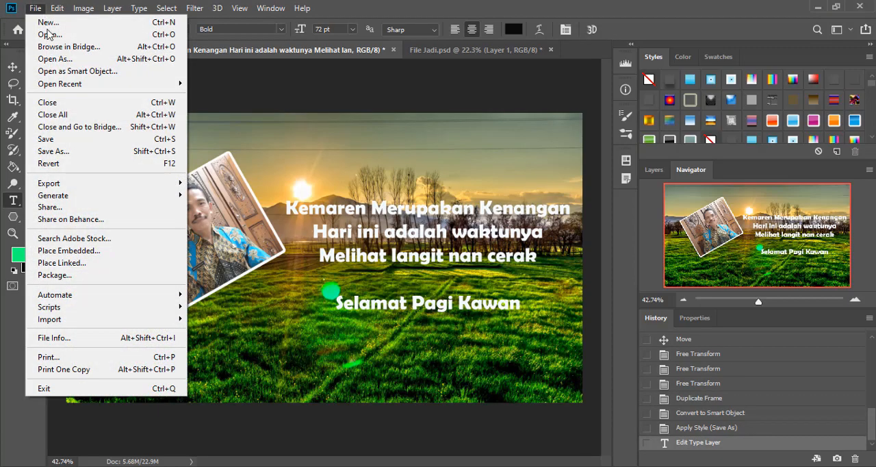
pyautogui.click(84, 152)
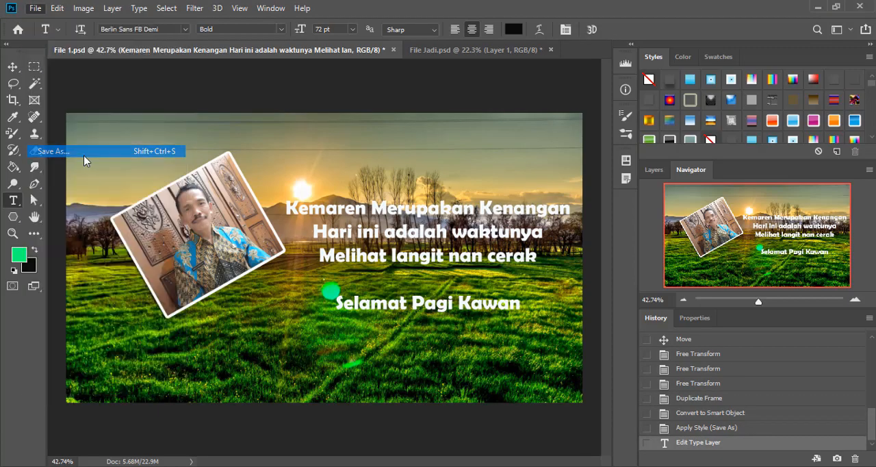
pyautogui.click(236, 233)
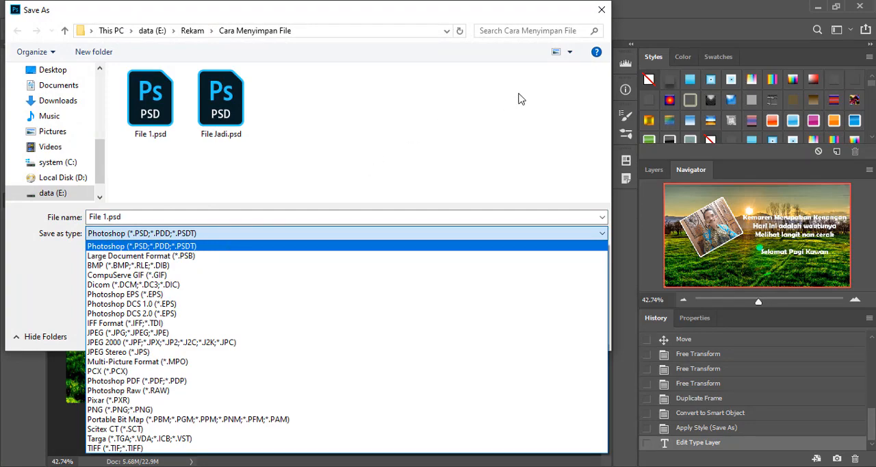
pyautogui.click(470, 12)
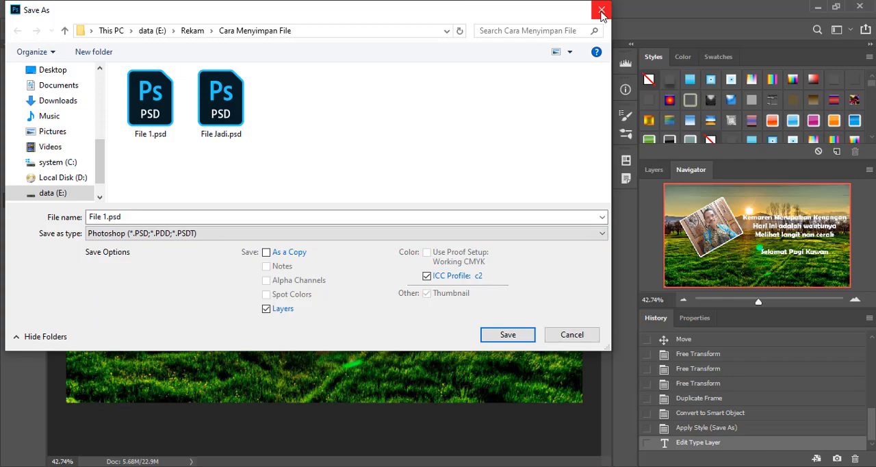
pyautogui.click(599, 10)
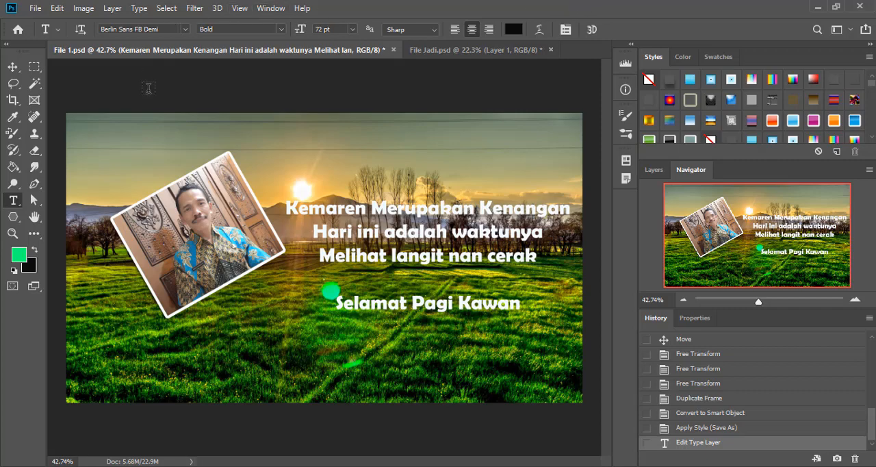
# - Save a JPEG copy as File 1.jpg in the Cara Menyimpan File folder with quality 11 and Baseline Optimized format
pyautogui.click(35, 8)
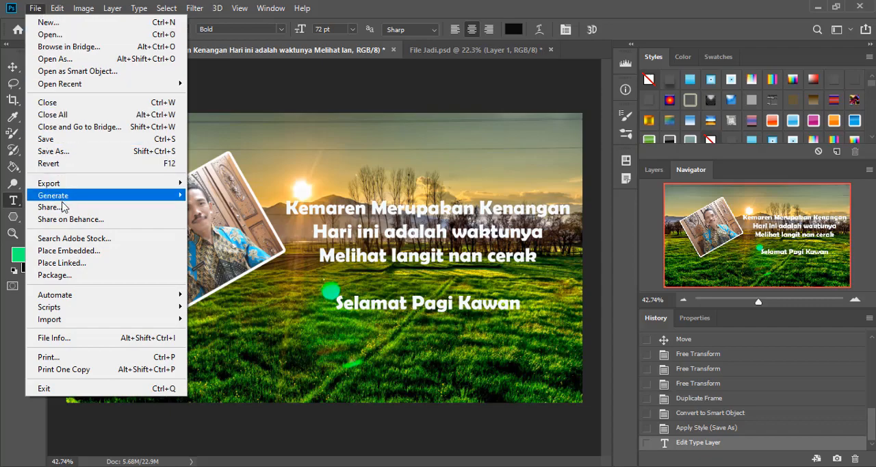
pyautogui.click(77, 155)
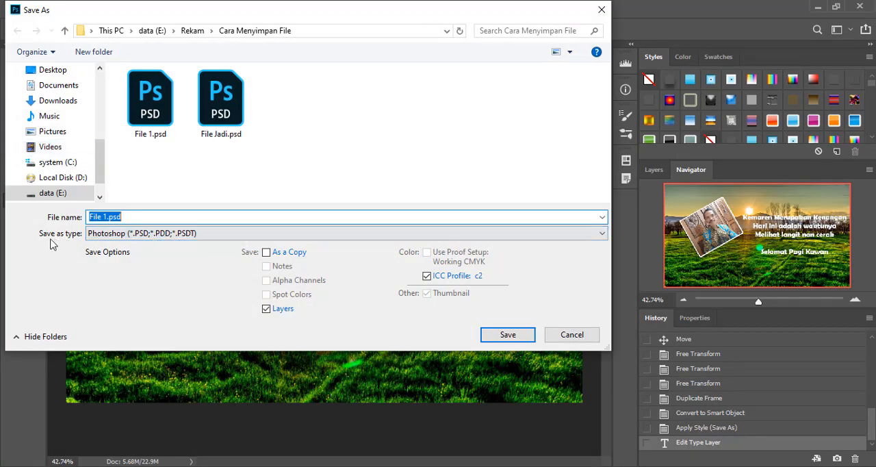
pyautogui.click(135, 234)
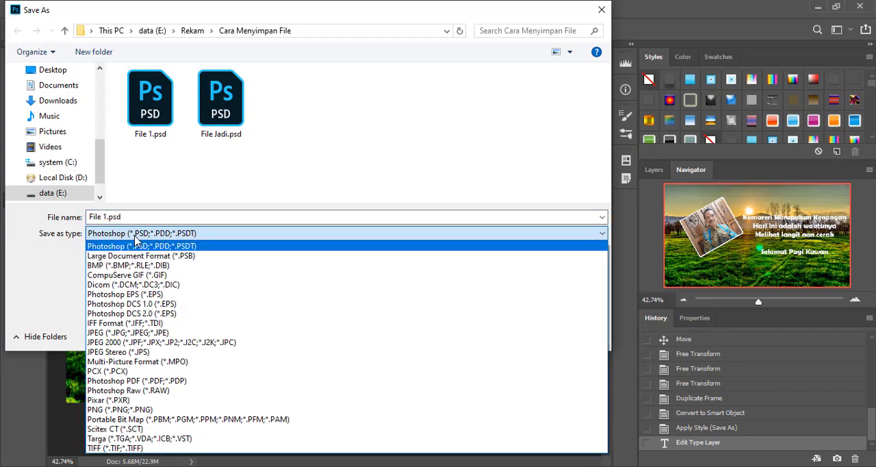
pyautogui.click(135, 333)
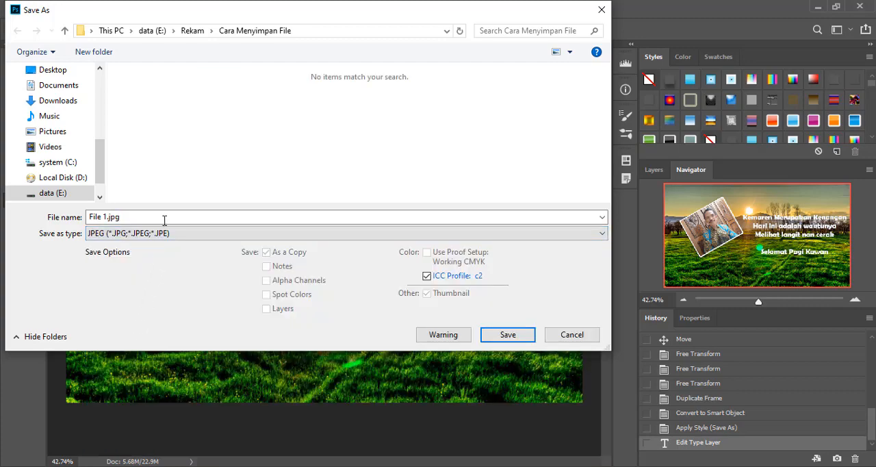
pyautogui.click(498, 337)
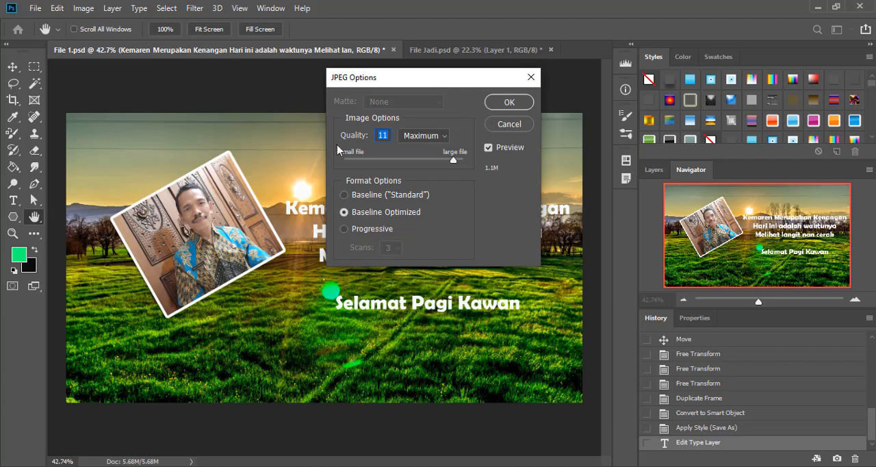
pyautogui.click(507, 104)
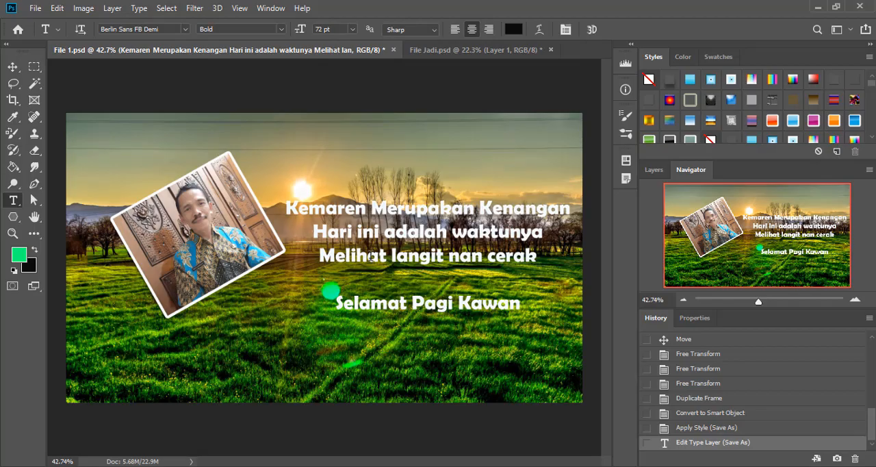
# - Switch to File Explorer, view File 1.jpg in Photos, and check the file details of File 1.psd
pyautogui.click(301, 466)
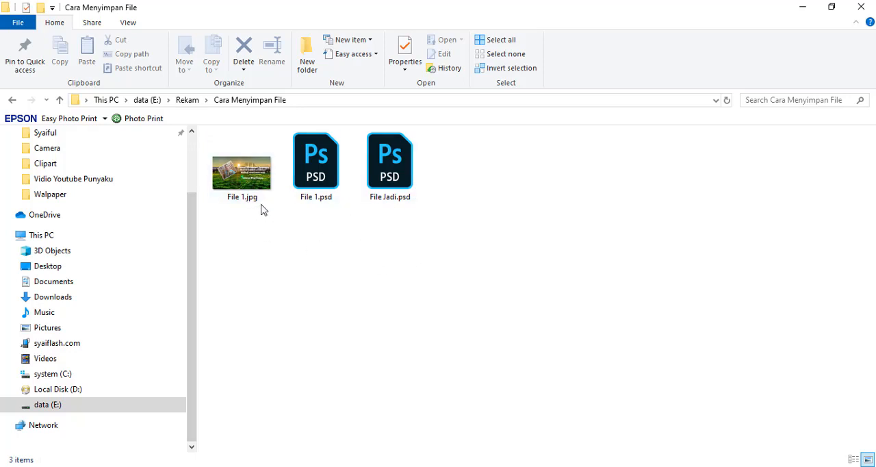
pyautogui.doubleClick(256, 180)
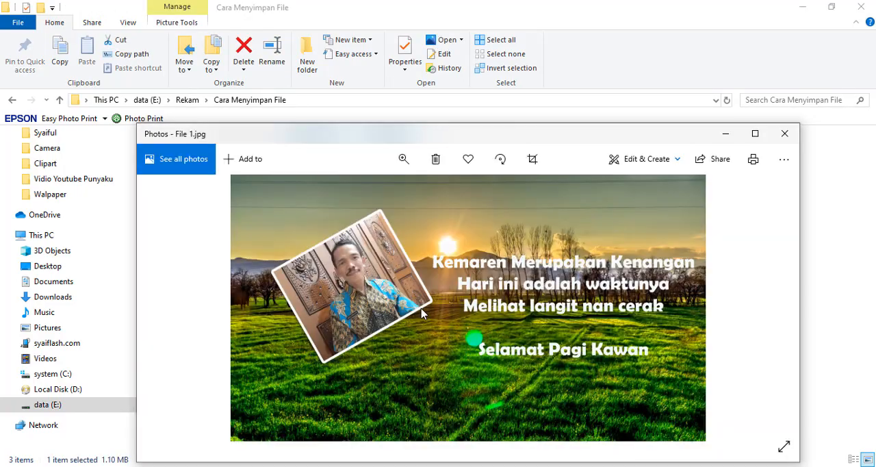
pyautogui.click(784, 133)
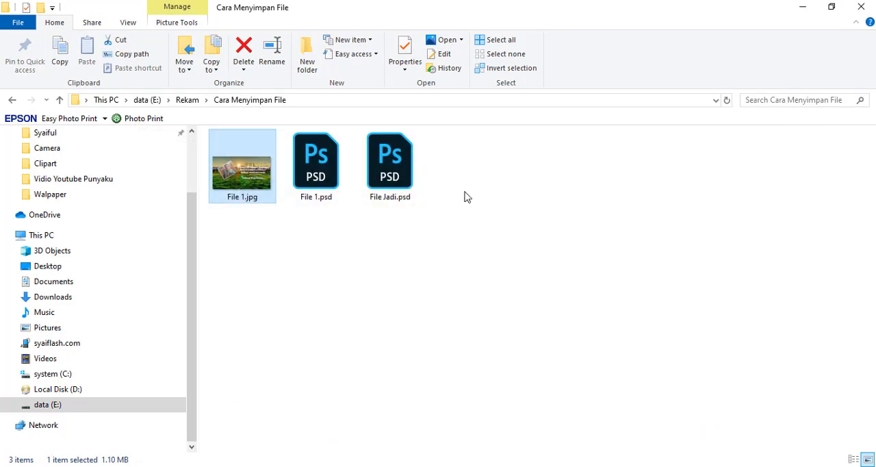
pyautogui.click(321, 169)
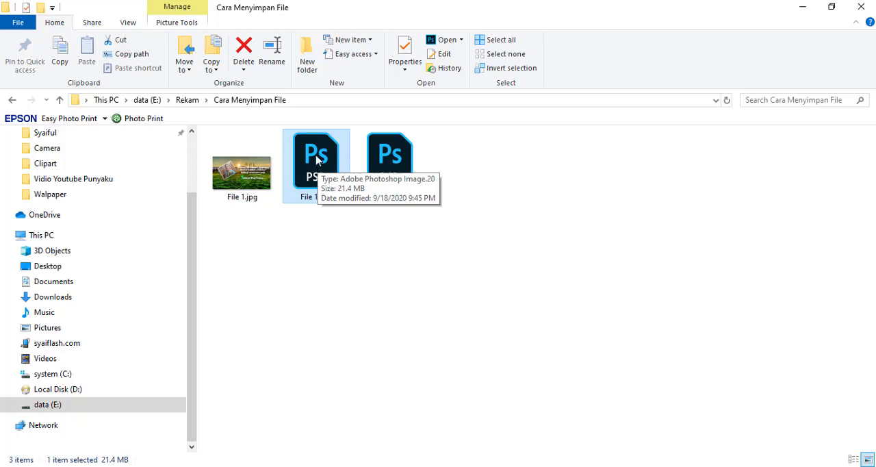
pyautogui.click(350, 265)
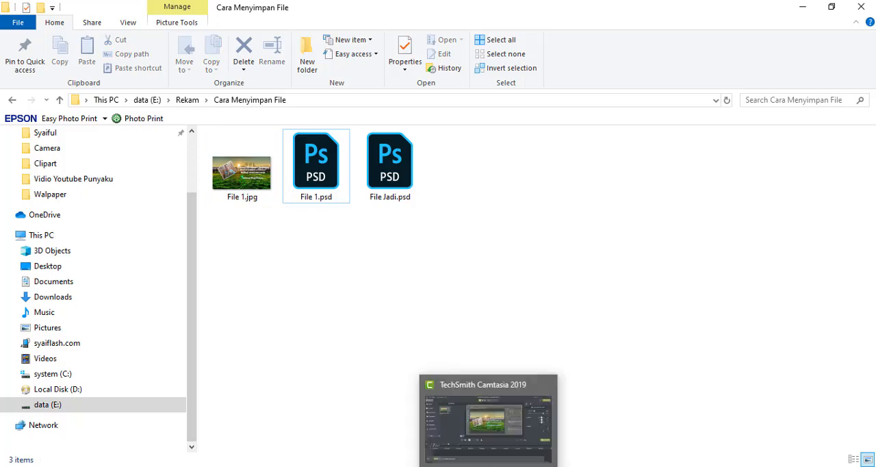
pyautogui.click(489, 466)
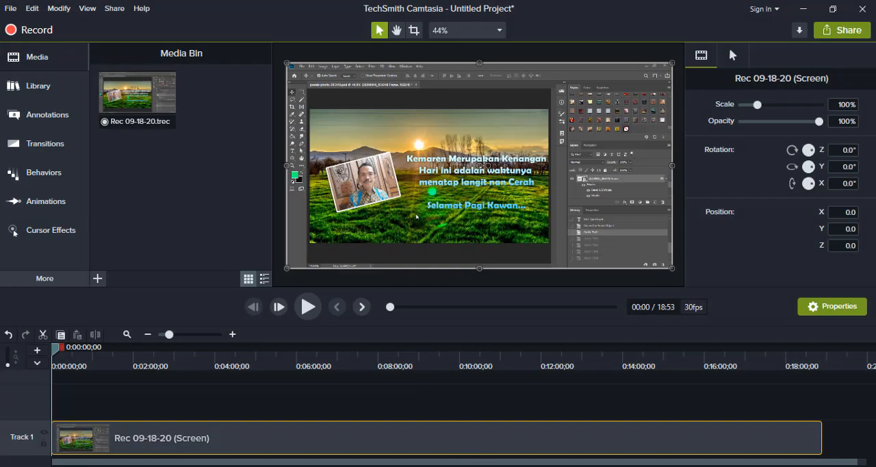
pyautogui.click(494, 466)
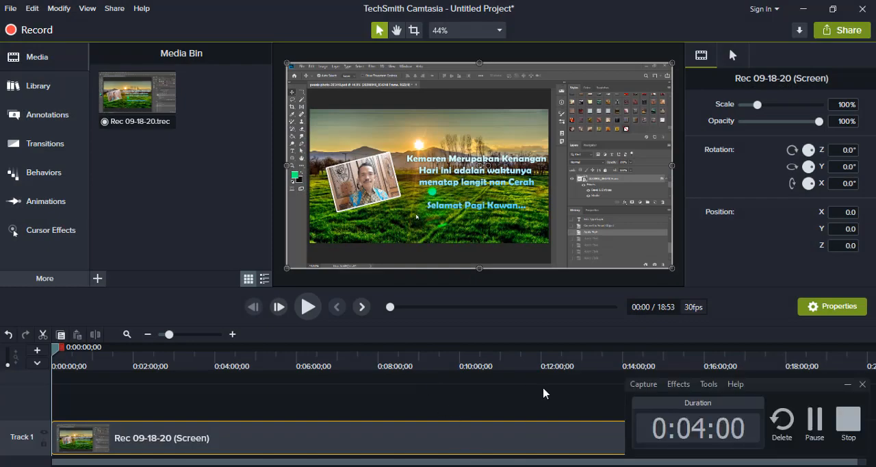
pyautogui.click(807, 10)
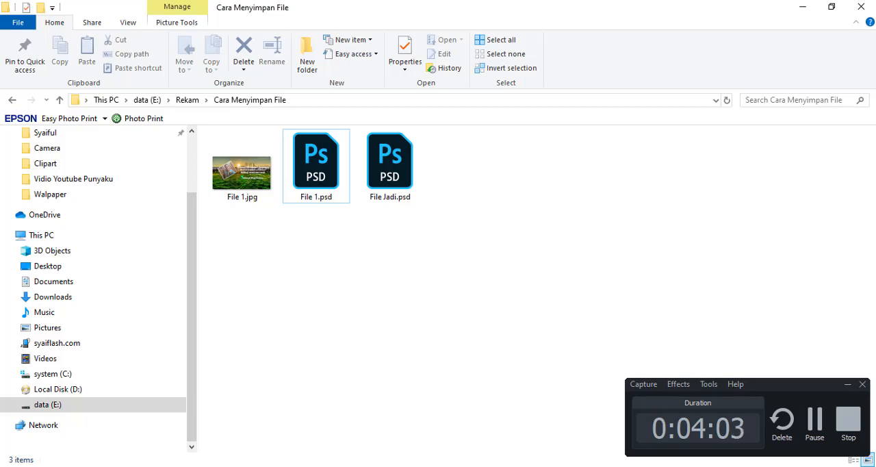
# - Switch to Photoshop and copy the cartoon boy layer from File Jadi.psd into File 1.psd with the Move tool
pyautogui.click(374, 465)
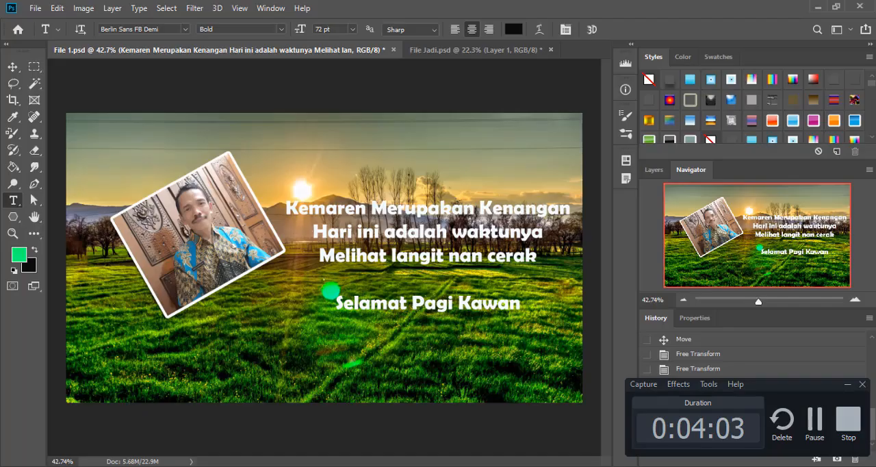
pyautogui.click(847, 384)
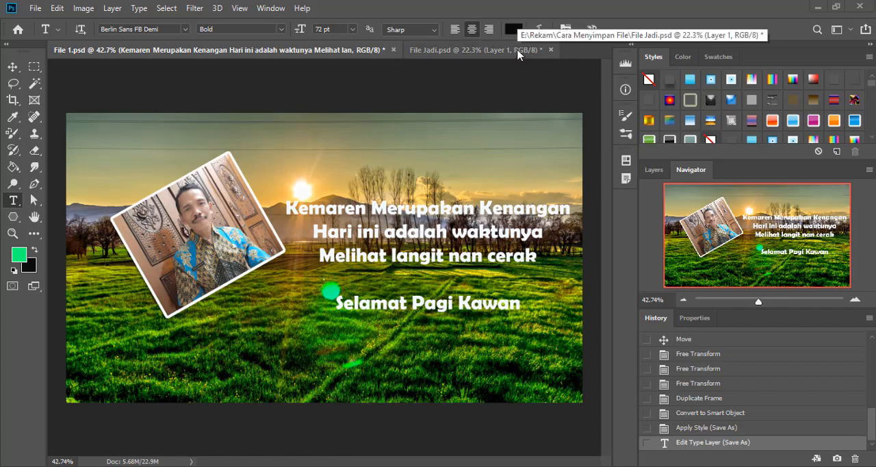
pyautogui.click(479, 50)
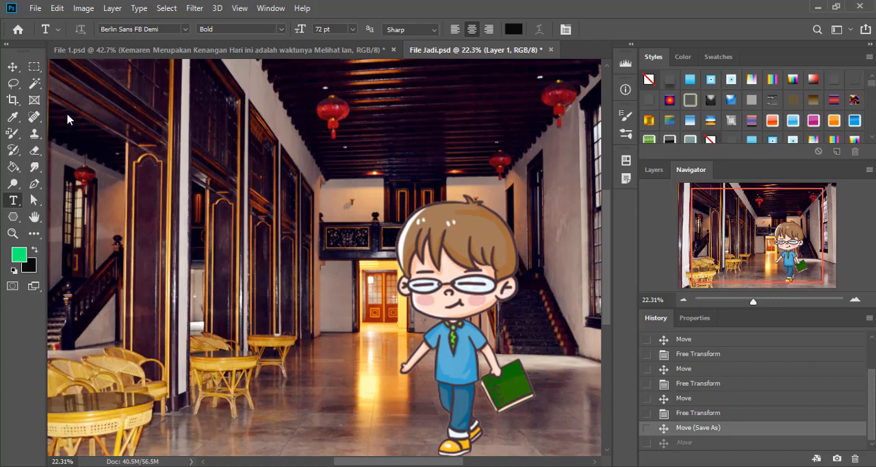
pyautogui.click(13, 67)
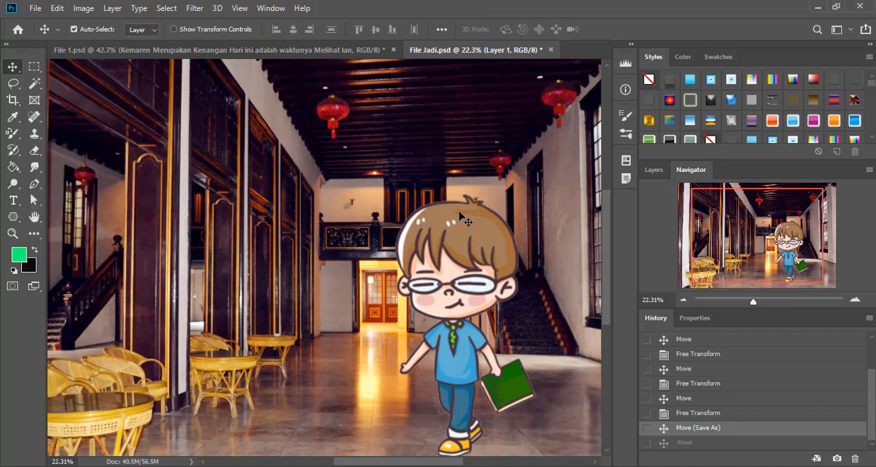
pyautogui.click(653, 169)
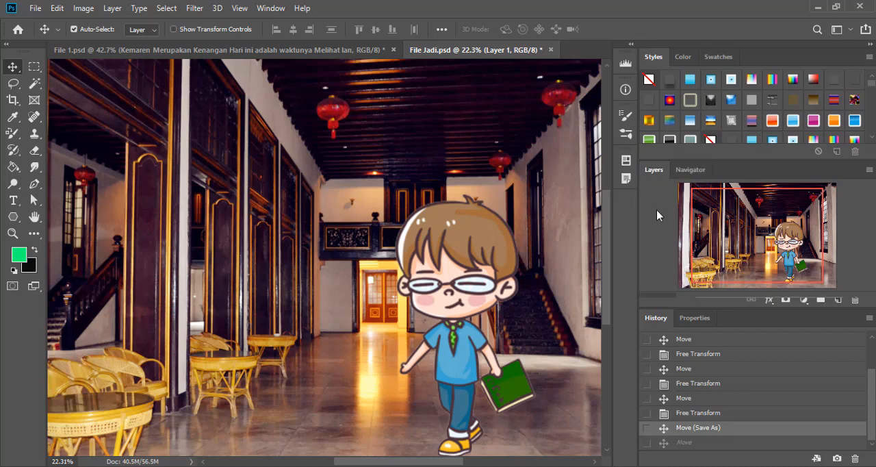
pyautogui.moveTo(456, 287); pyautogui.dragTo(381, 325)
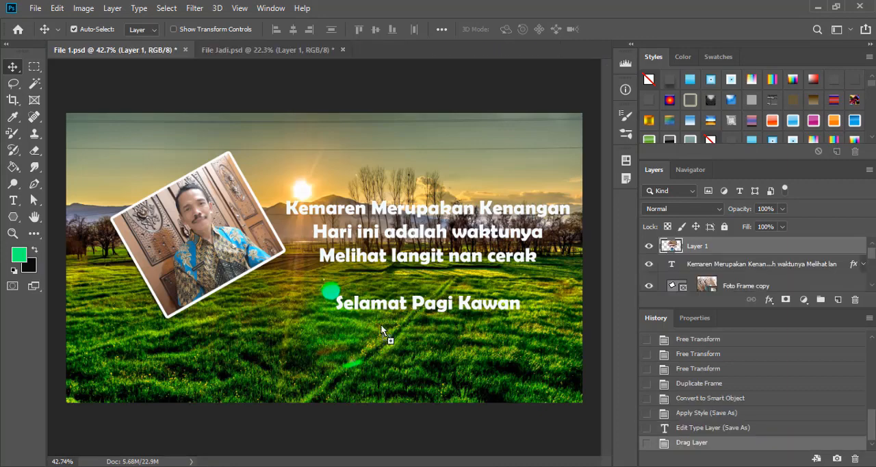
# - Scale the cartoon boy down with Free Transform and place him near the lower-right corner of the File 1 image, beside the text
pyautogui.click(59, 9)
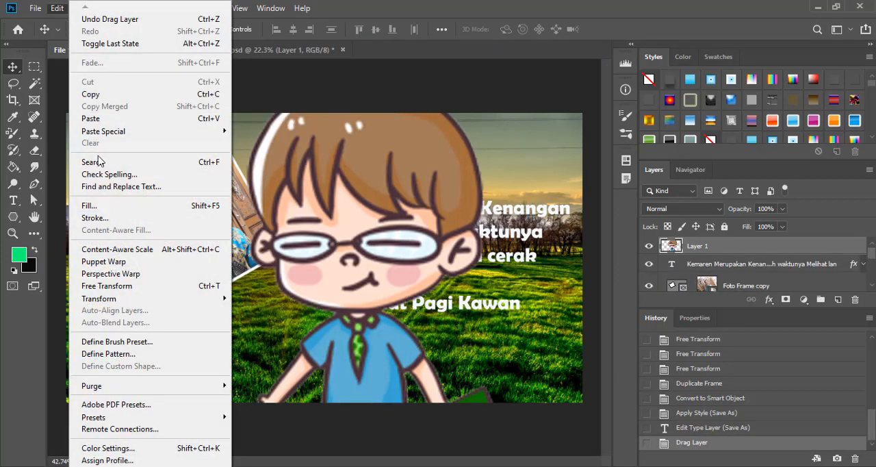
pyautogui.click(131, 286)
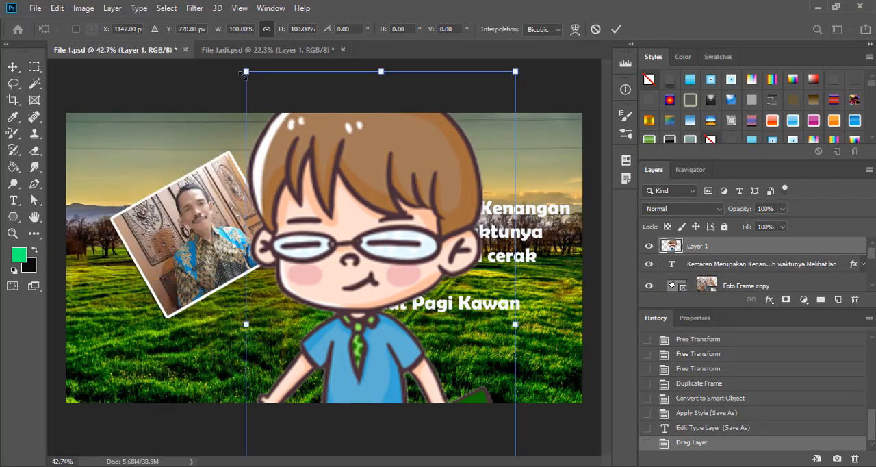
pyautogui.moveTo(245, 74); pyautogui.dragTo(449, 209)
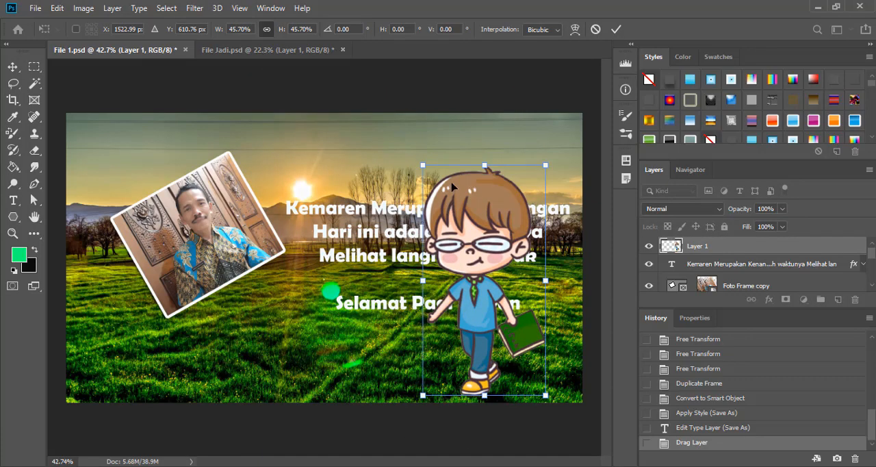
pyautogui.moveTo(423, 162); pyautogui.dragTo(494, 300)
pyautogui.moveTo(507, 331); pyautogui.dragTo(539, 291)
pyautogui.moveTo(552, 355)
pyautogui.mouseDown()
pyautogui.moveTo(551, 381)
pyautogui.moveTo(551, 370)
pyautogui.mouseUp()
pyautogui.press('Return')
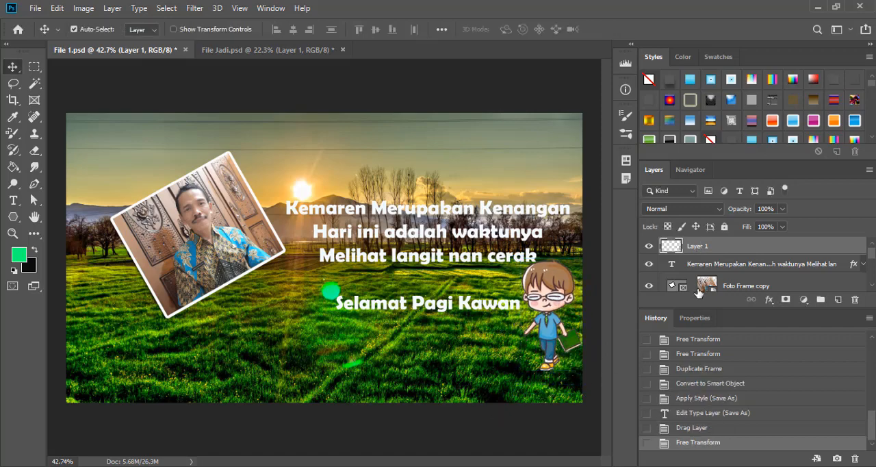
# - Move the quote text layer up and to the left, and shift the cartoon boy on Layer 1 slightly up and left
pyautogui.click(708, 264)
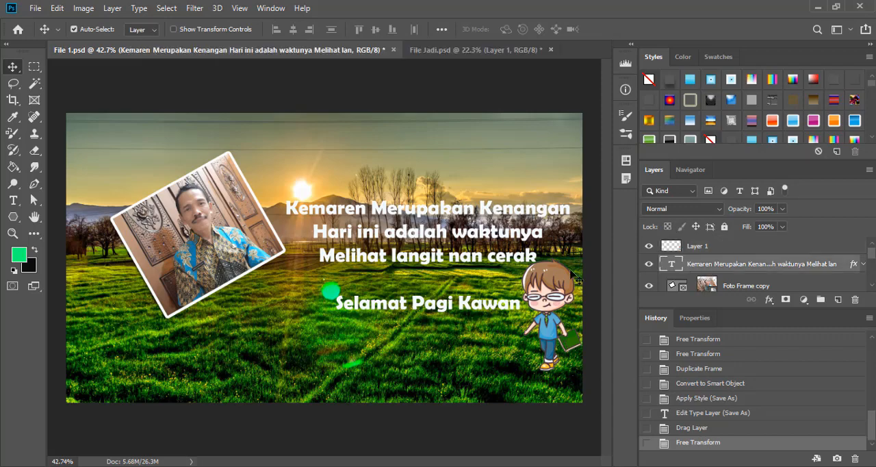
pyautogui.moveTo(490, 267); pyautogui.dragTo(466, 233)
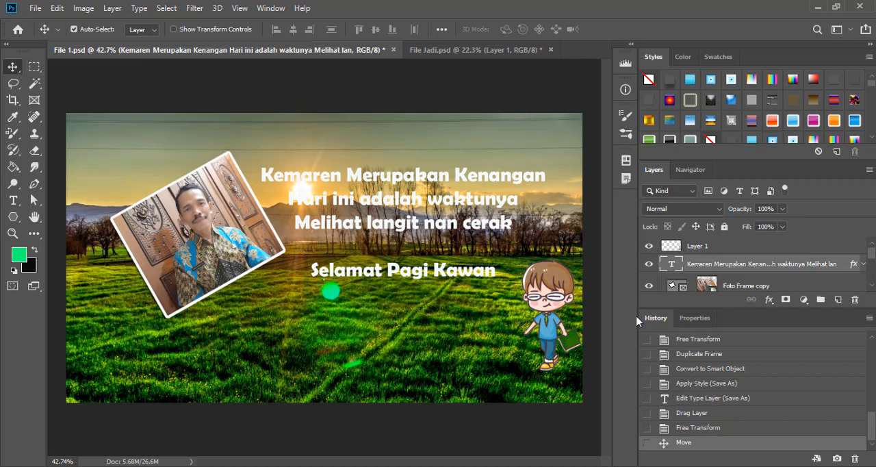
pyautogui.scroll(-2, 774, 263)
pyautogui.scroll(2, 774, 264)
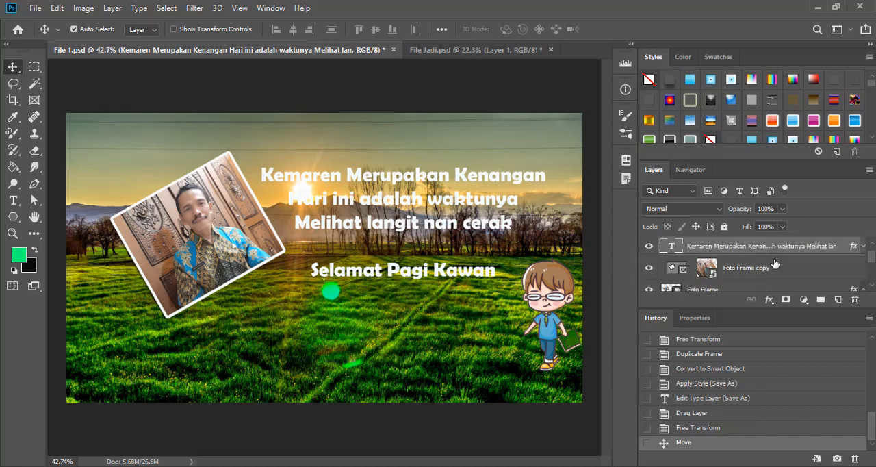
pyautogui.click(774, 248)
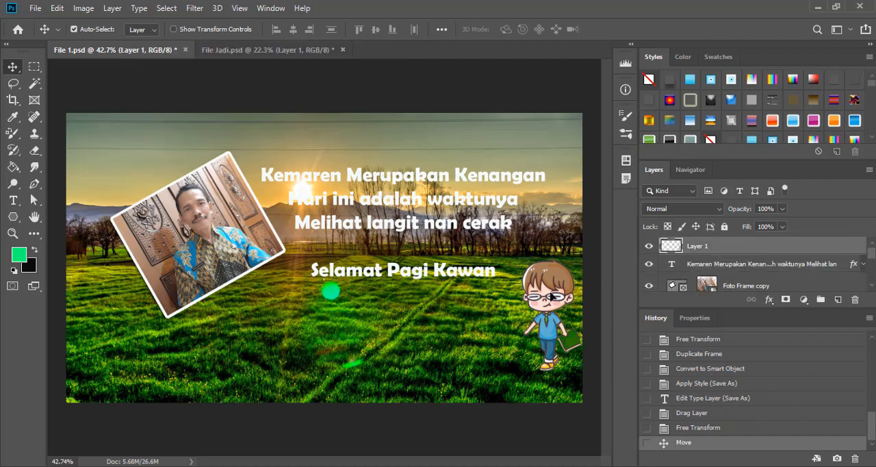
pyautogui.moveTo(561, 305); pyautogui.dragTo(544, 291)
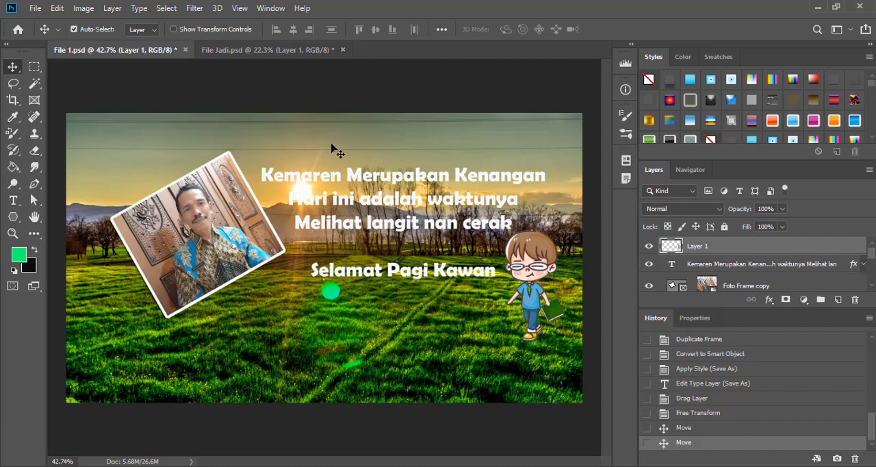
# - Enlarge the cartoon boy with Free Transform so he reaches near the image's bottom edge, adjust his position and commit
pyautogui.click(57, 8)
pyautogui.click(109, 286)
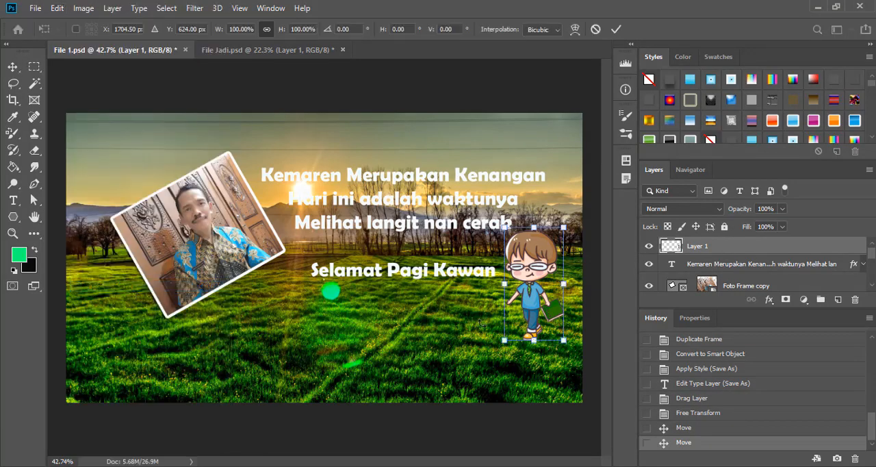
pyautogui.moveTo(563, 339); pyautogui.dragTo(587, 382)
pyautogui.moveTo(556, 326); pyautogui.dragTo(552, 327)
pyautogui.press('Return')
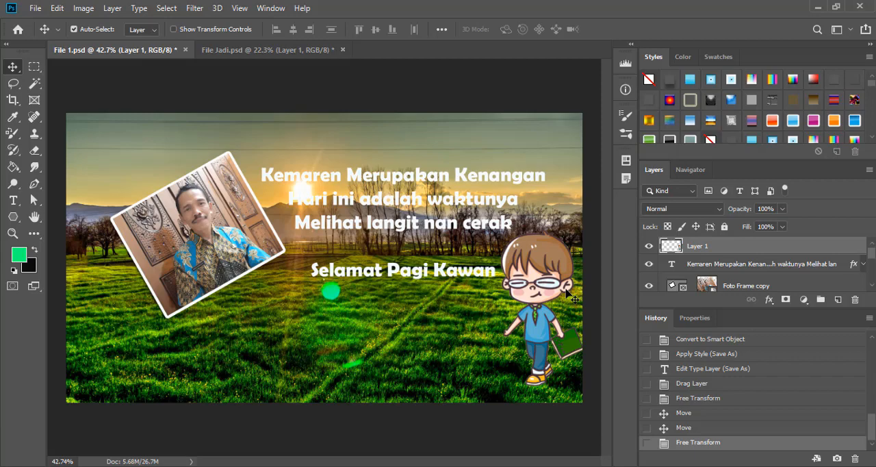
# - Move the cartoon boy up and left in File Jadi.psd, and create a new white 139 x 261 px document at 72 pixels/inch
pyautogui.click(287, 50)
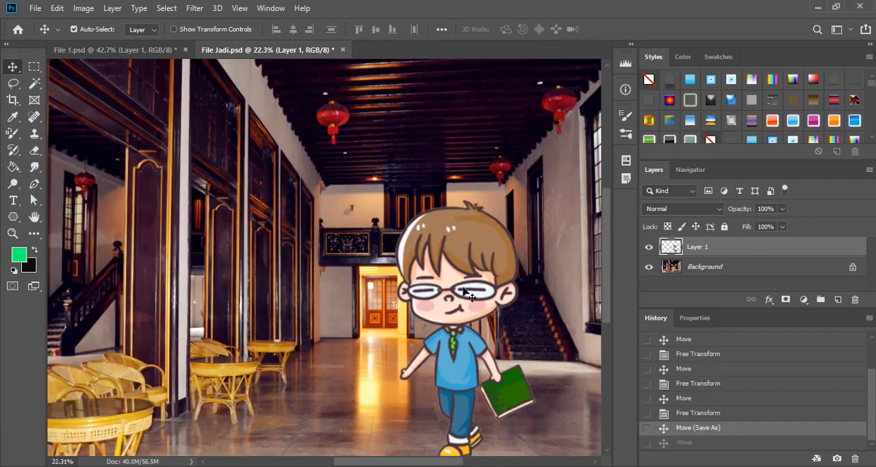
pyautogui.moveTo(462, 305); pyautogui.dragTo(444, 248)
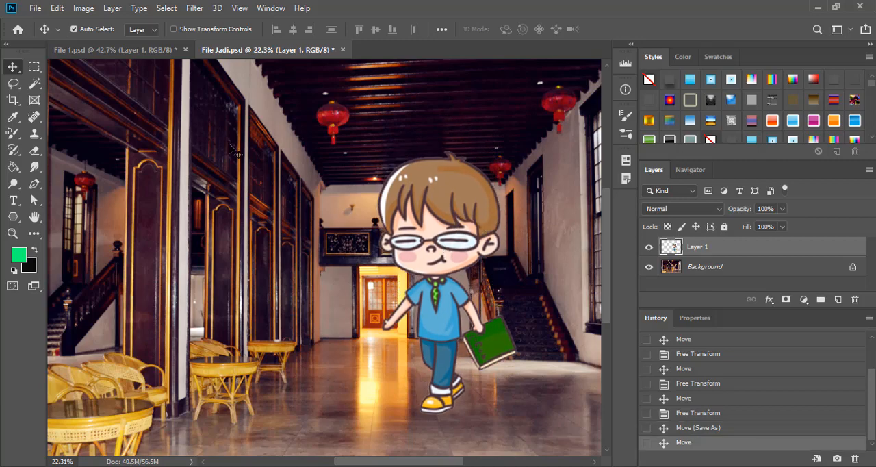
pyautogui.click(35, 8)
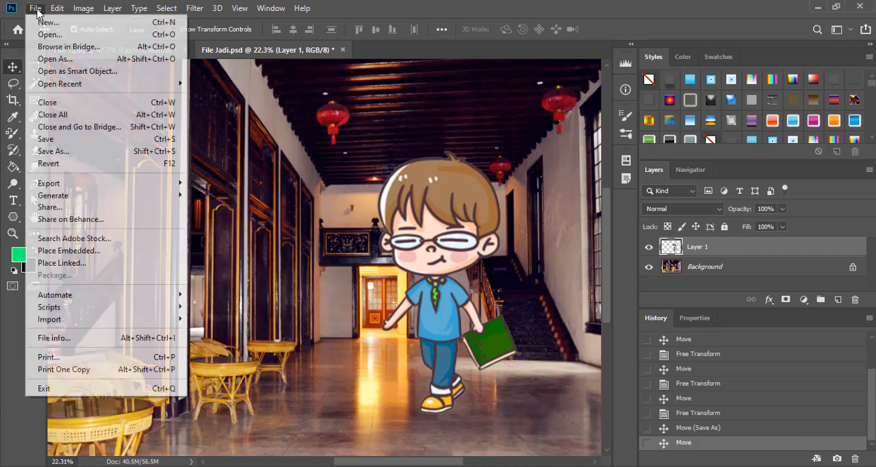
pyautogui.click(45, 23)
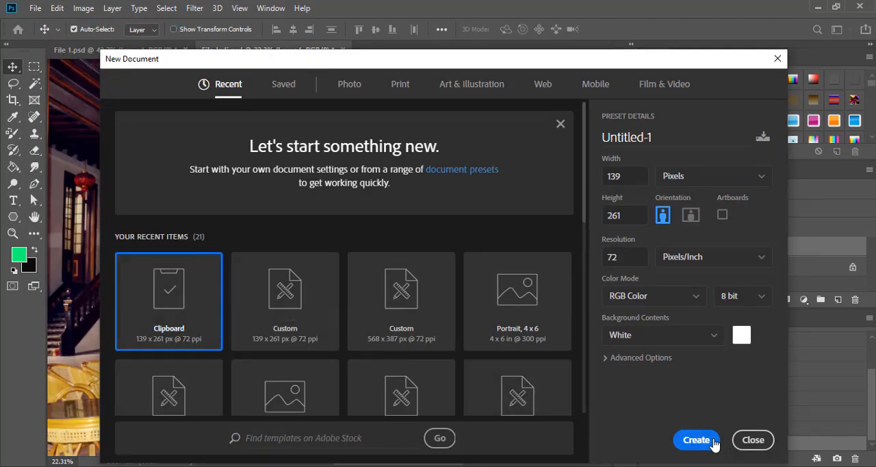
pyautogui.click(712, 443)
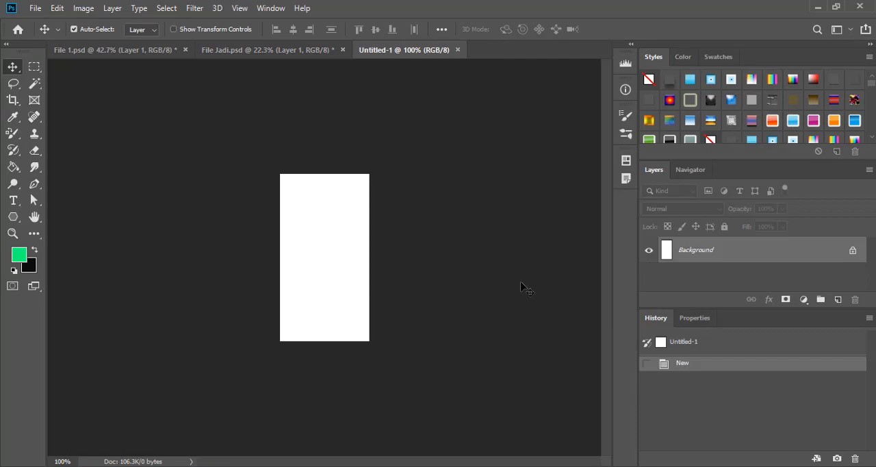
# - Copy the cartoon boy layer from File Jadi.psd into the new document and set its Free Transform scale to 25%
pyautogui.click(286, 51)
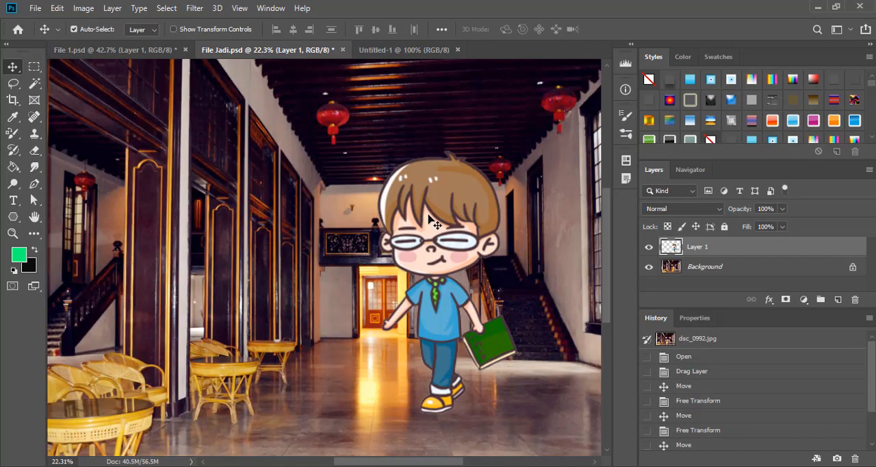
pyautogui.moveTo(429, 217); pyautogui.dragTo(336, 242)
pyautogui.click(60, 8)
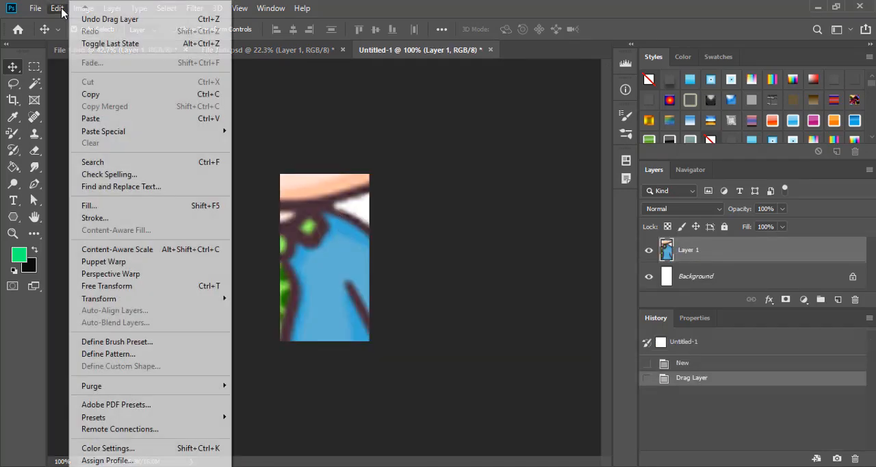
pyautogui.click(132, 288)
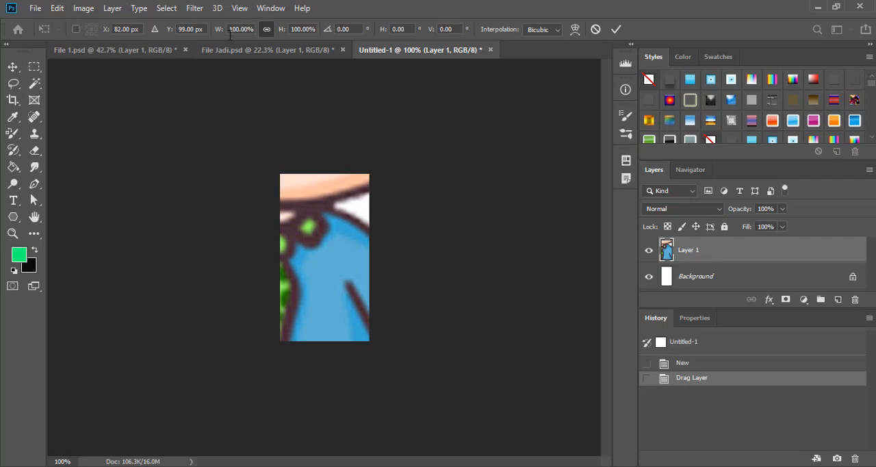
pyautogui.moveTo(250, 31); pyautogui.dragTo(228, 32)
pyautogui.write('25')
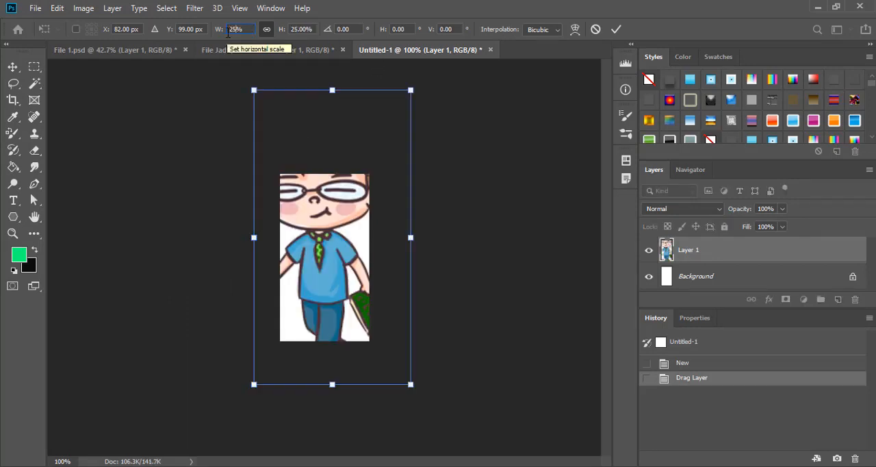
# - Shrink and reposition the cartoon boy until his whole figure fits the small white canvas, and commit the transform
pyautogui.moveTo(255, 89); pyautogui.dragTo(314, 205)
pyautogui.moveTo(368, 243); pyautogui.dragTo(340, 217)
pyautogui.moveTo(288, 189); pyautogui.dragTo(309, 229)
pyautogui.moveTo(342, 264); pyautogui.dragTo(326, 178)
pyautogui.press('Return')
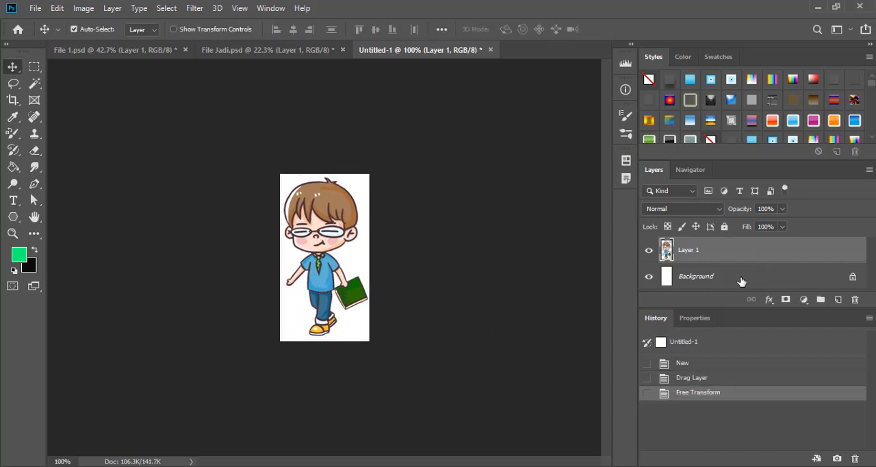
pyautogui.click(733, 280)
pyautogui.rightClick(733, 281)
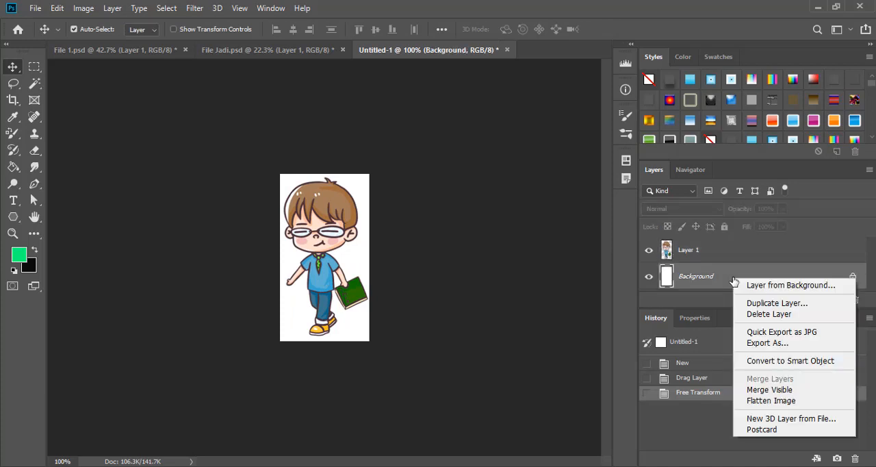
pyautogui.click(687, 254)
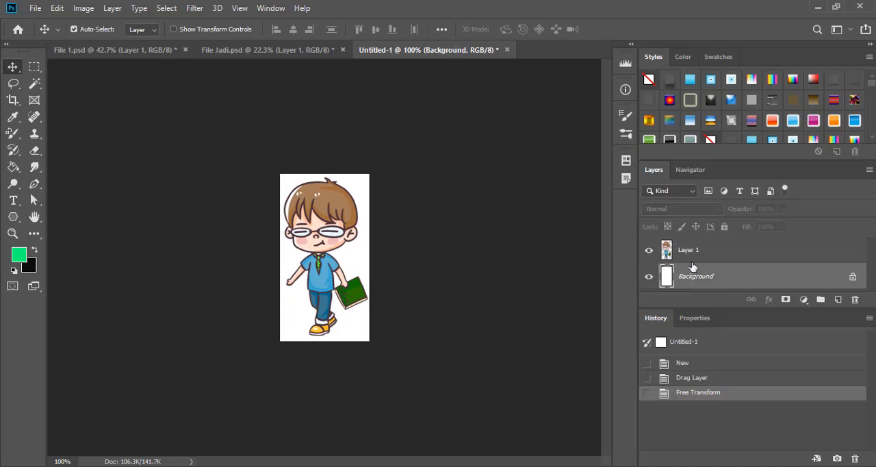
# - Nudge the cartoon boy on Layer 1 slightly right and down in the new document, and select the Background layer
pyautogui.click(711, 248)
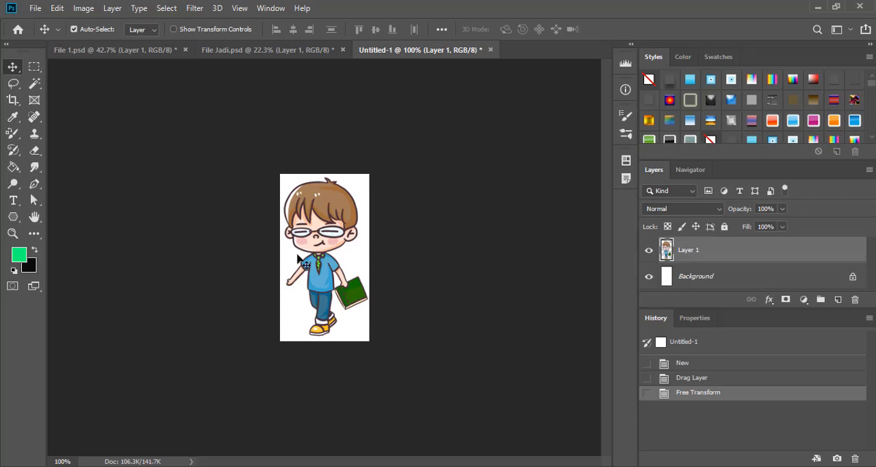
pyautogui.moveTo(300, 272); pyautogui.dragTo(305, 257)
pyautogui.moveTo(320, 228); pyautogui.dragTo(324, 232)
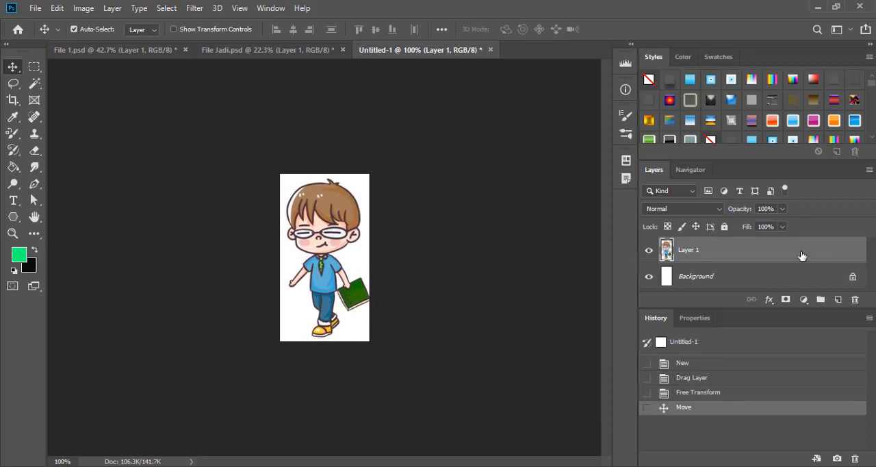
pyautogui.click(766, 278)
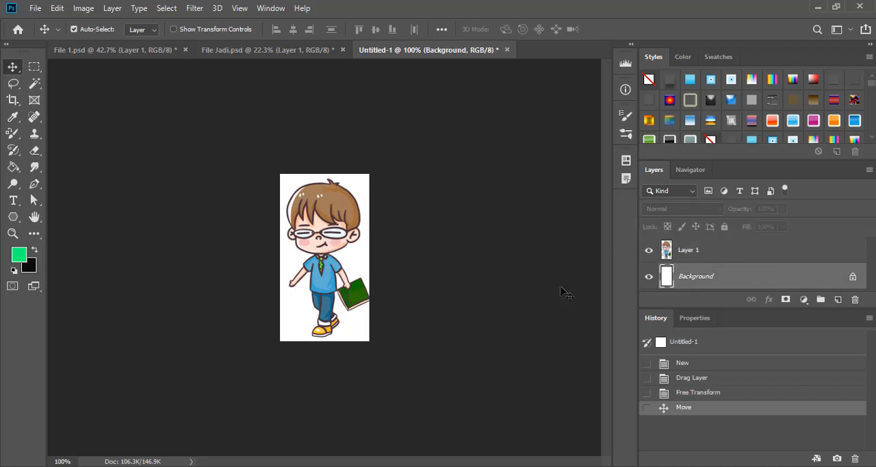
# - Delete the white Background layer from the small document with the cartoon boy
pyautogui.rightClick(708, 274)
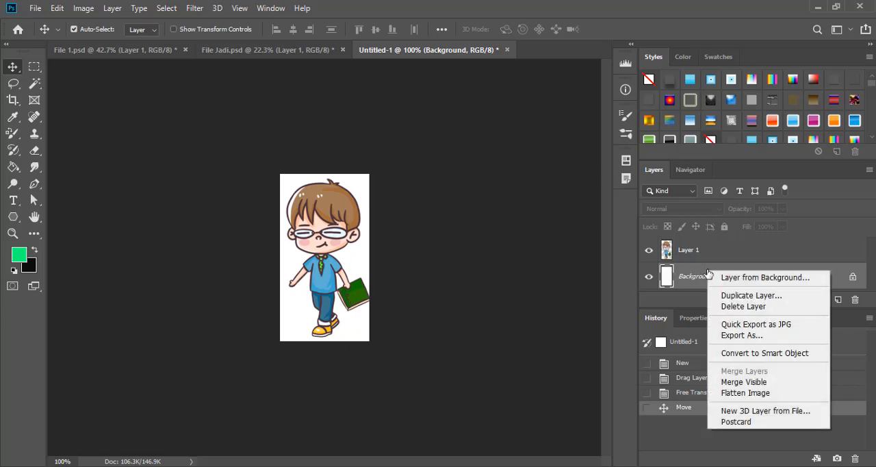
pyautogui.click(736, 306)
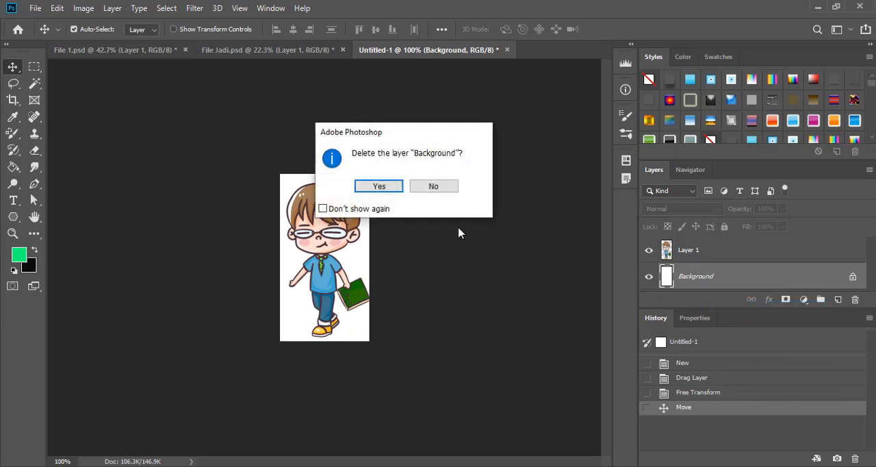
pyautogui.click(380, 187)
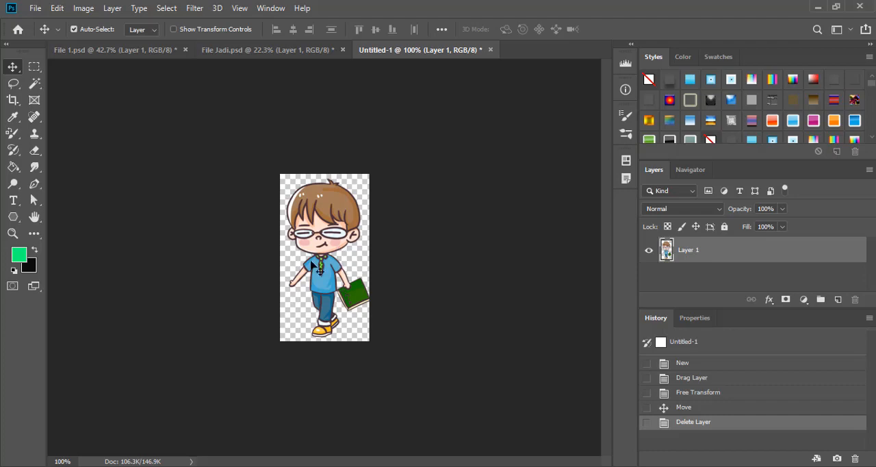
# - Save a copy of the transparent cartoon boy document as a PNG named "latihan png" with the Large file size (Fastest saving) option
pyautogui.click(37, 9)
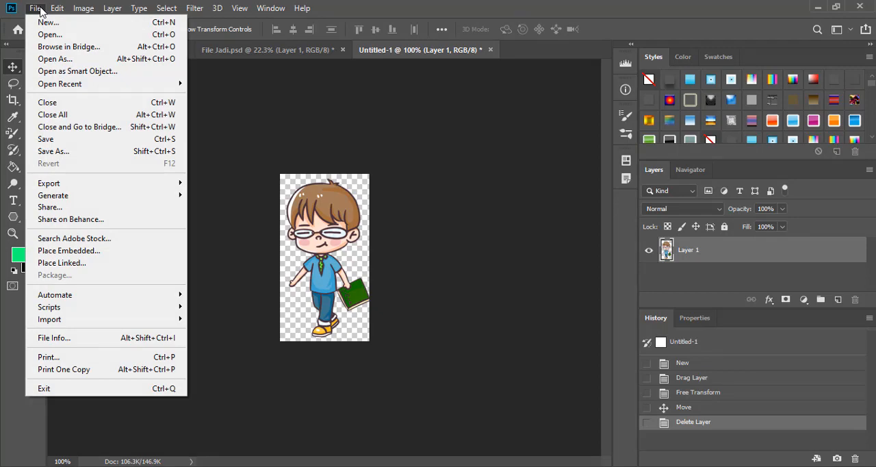
pyautogui.click(57, 150)
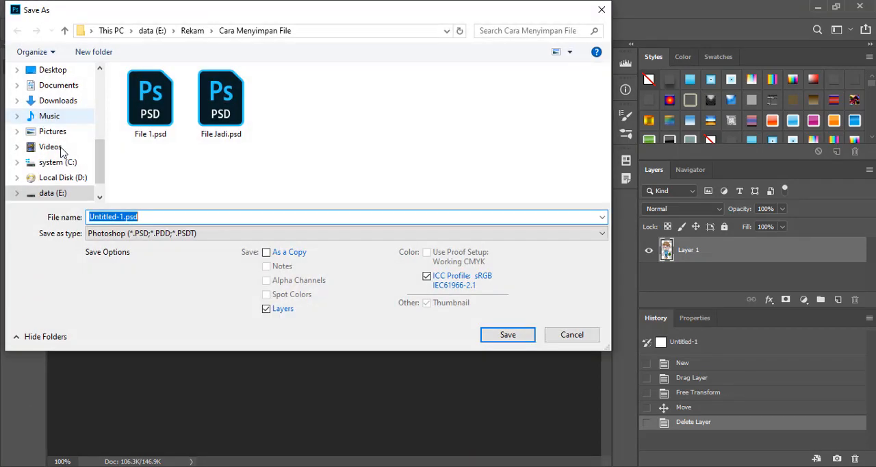
pyautogui.click(217, 234)
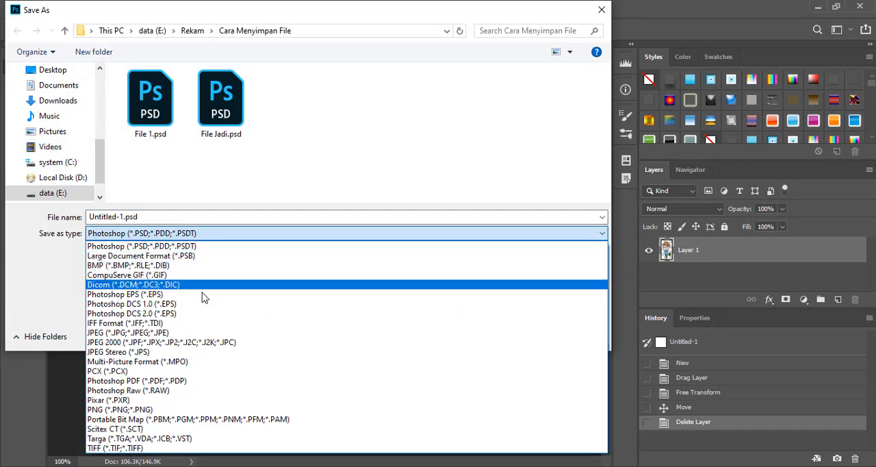
pyautogui.click(174, 415)
pyautogui.click(185, 218)
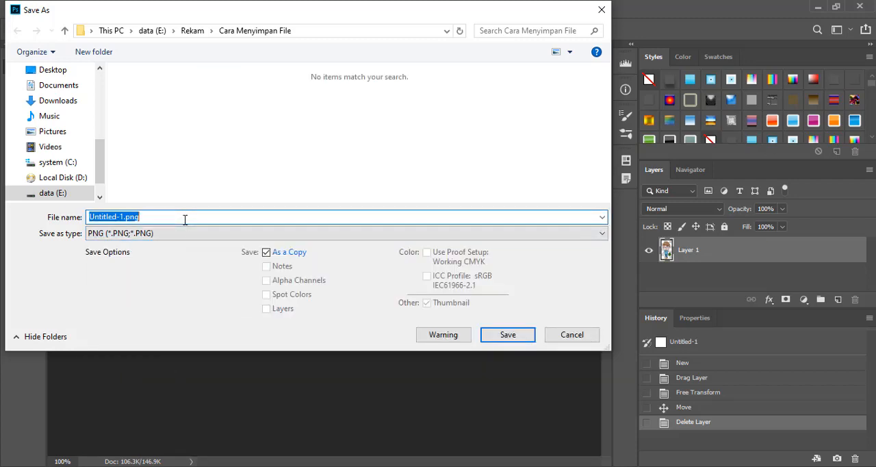
pyautogui.write('l')
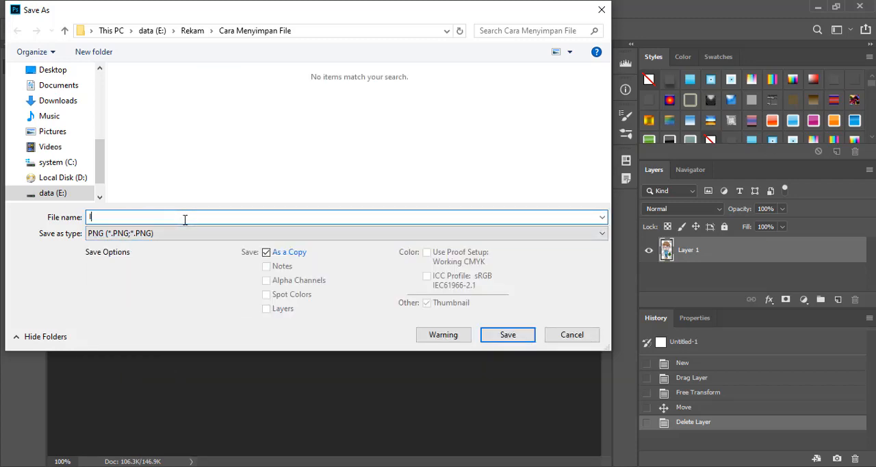
pyautogui.write('atihan png')
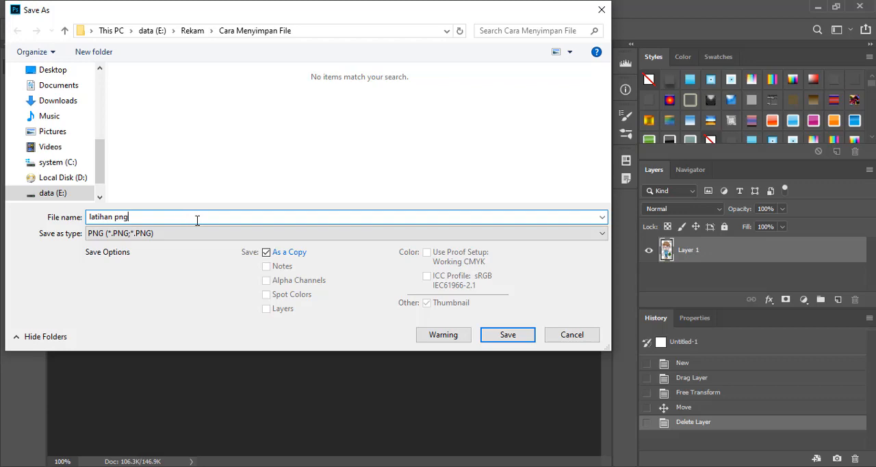
pyautogui.click(525, 341)
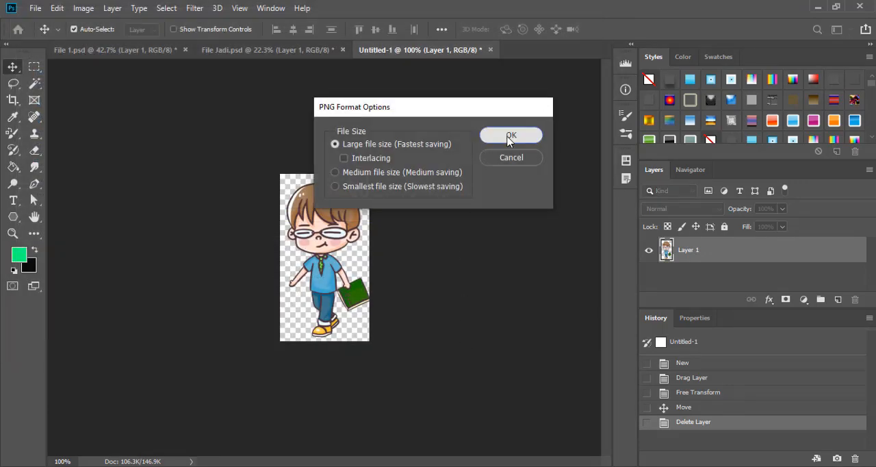
pyautogui.click(510, 136)
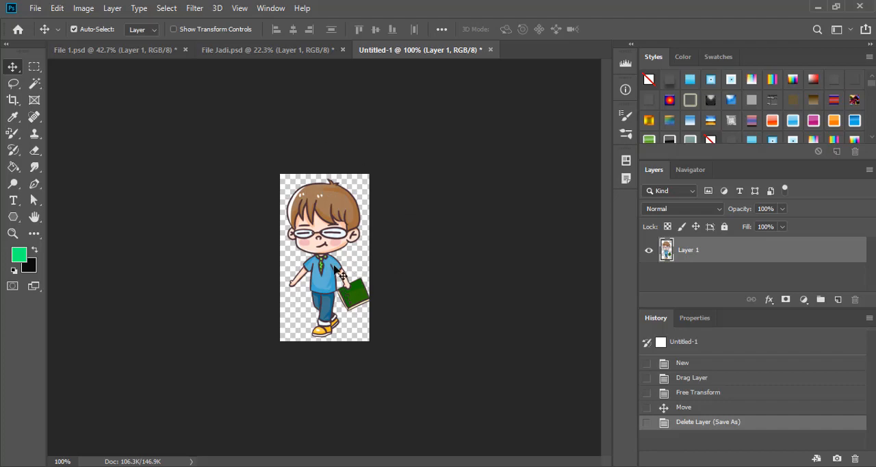
# - Review the file formats available for saving the document, and close the Save As dialog without saving
pyautogui.click(35, 8)
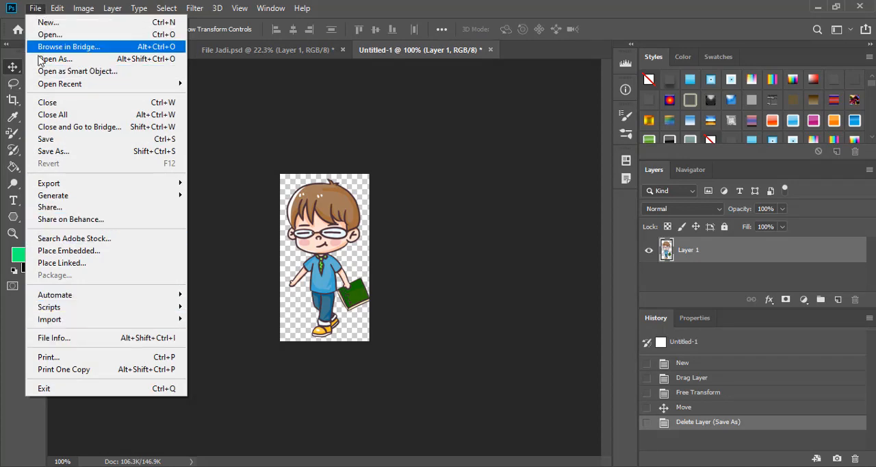
pyautogui.click(61, 152)
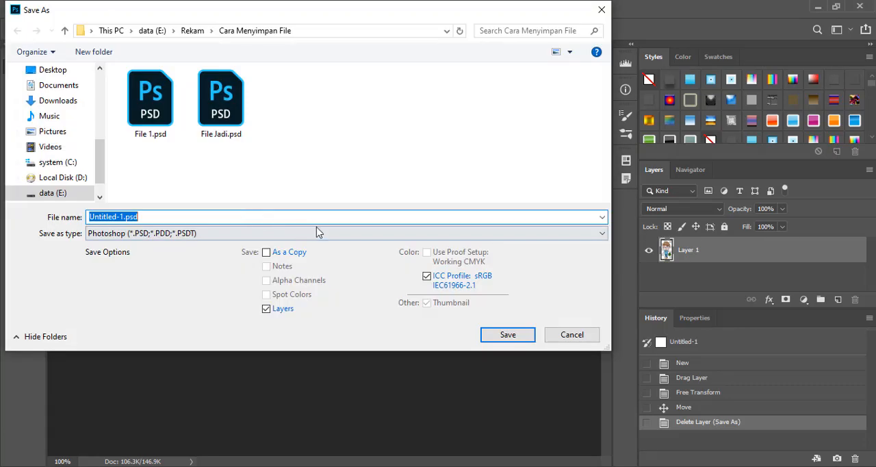
pyautogui.click(311, 234)
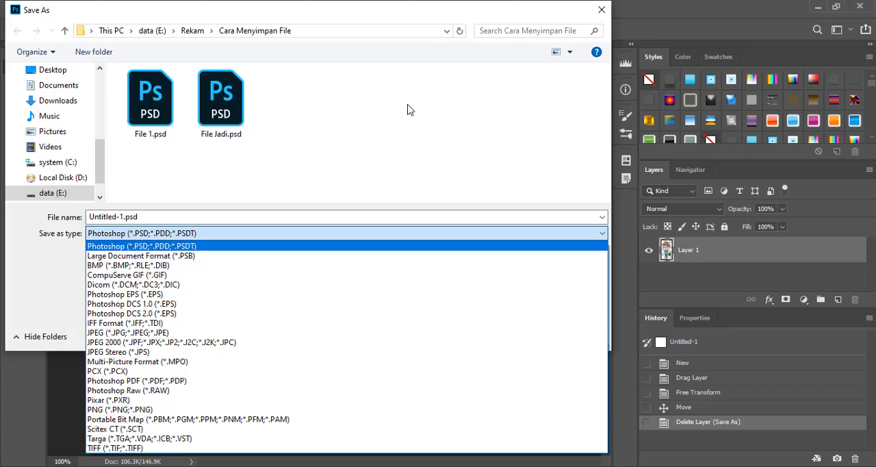
pyautogui.click(607, 11)
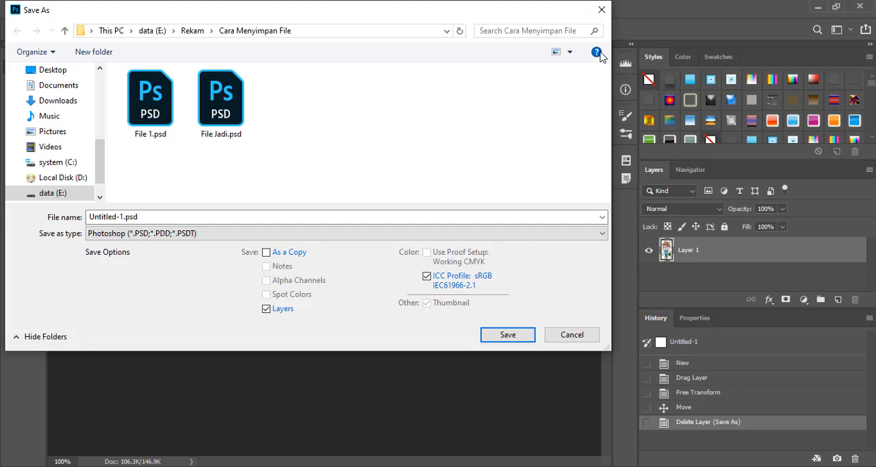
pyautogui.click(600, 9)
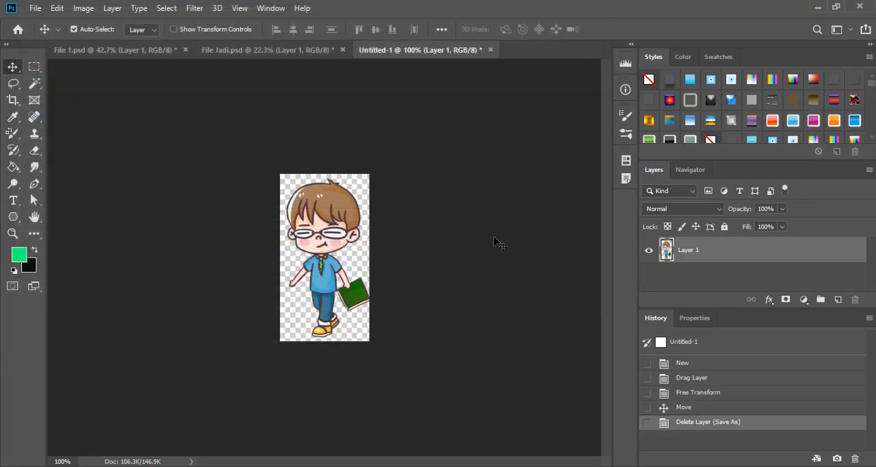